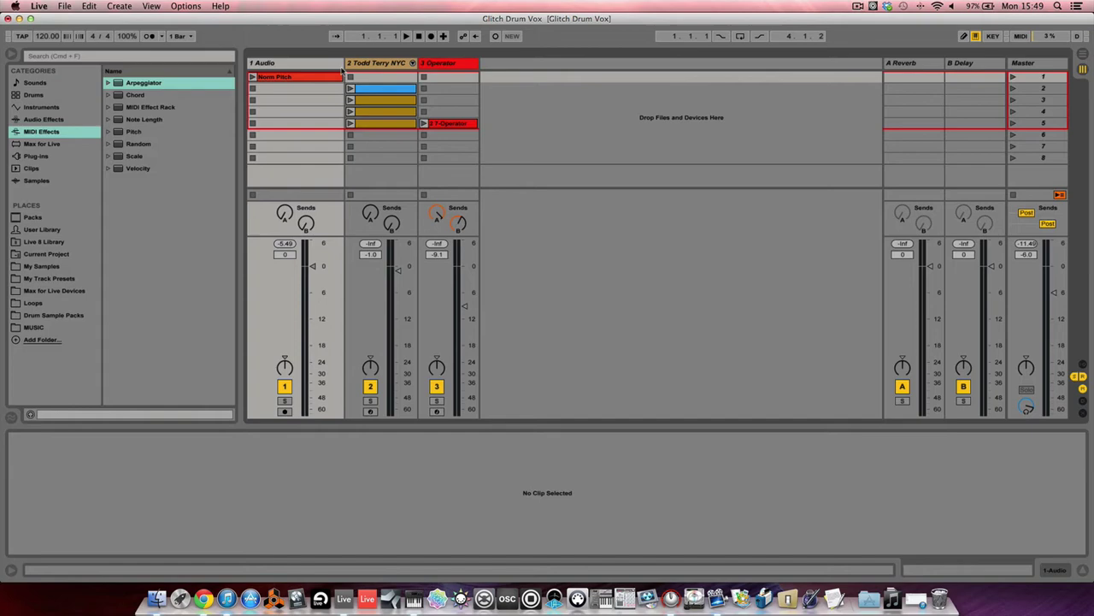
# - Open the Norm Pitch clip on track 1 in Clip View to show its sample waveform
pyautogui.click(282, 77)
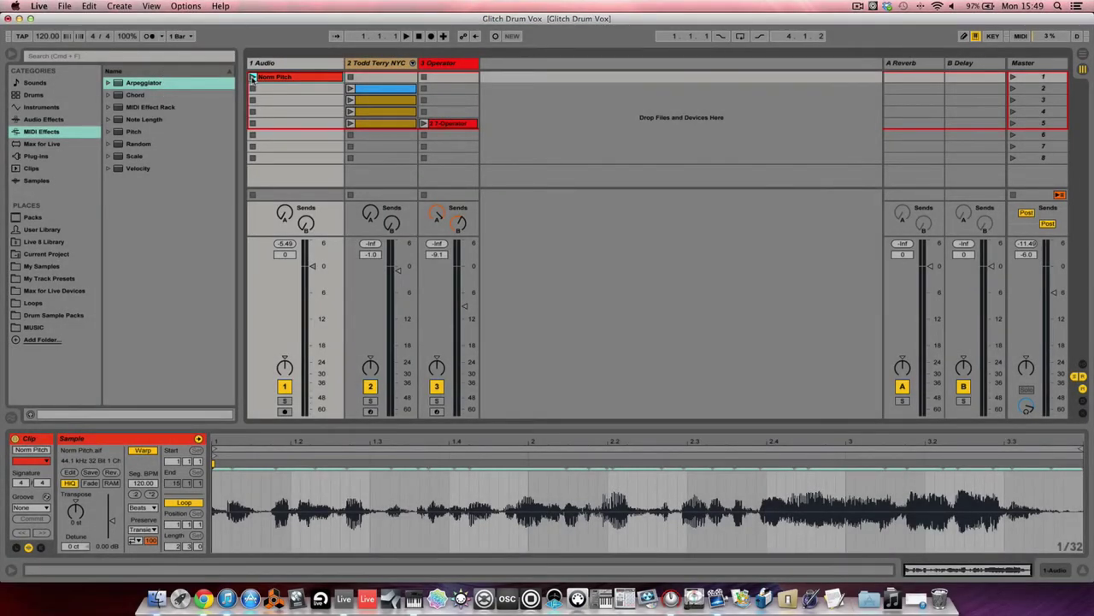
# - Launch the Norm Pitch clip in Session View to audition the vocal
pyautogui.click(252, 77)
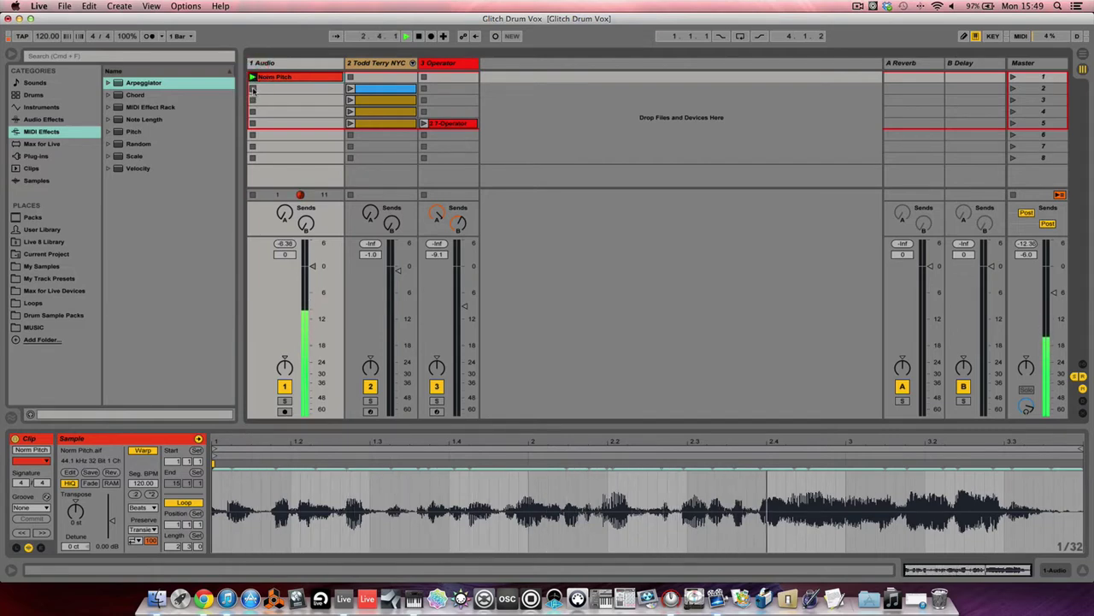
pyautogui.click(252, 89)
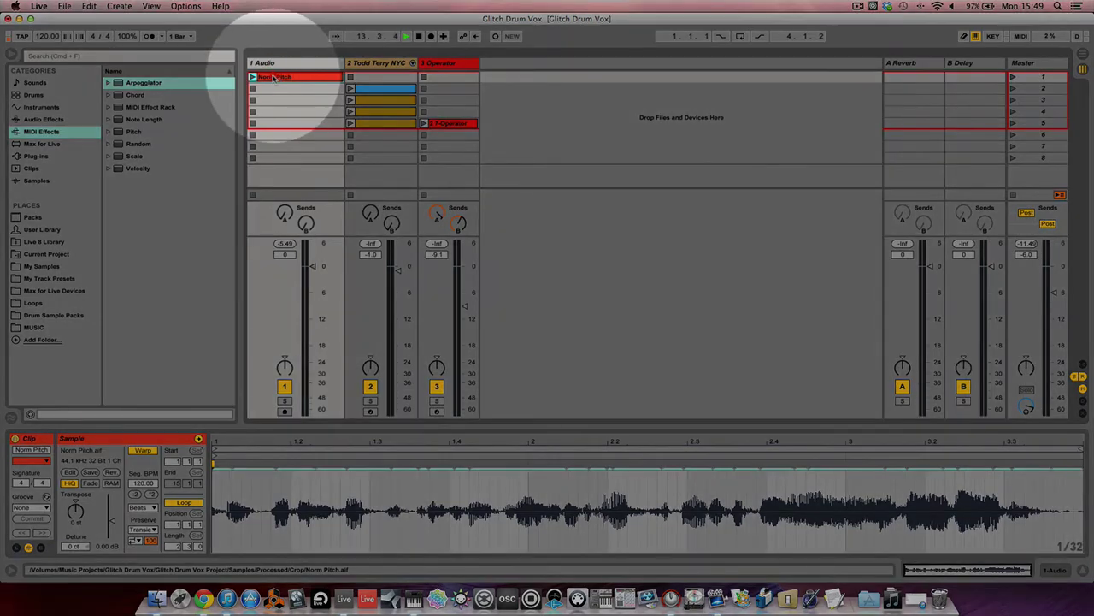
# - Place the Norm Pitch clip at the start of track 1 in the arrangement and replay it from bar 1
pyautogui.moveTo(280, 81); pyautogui.dragTo(452, 37)
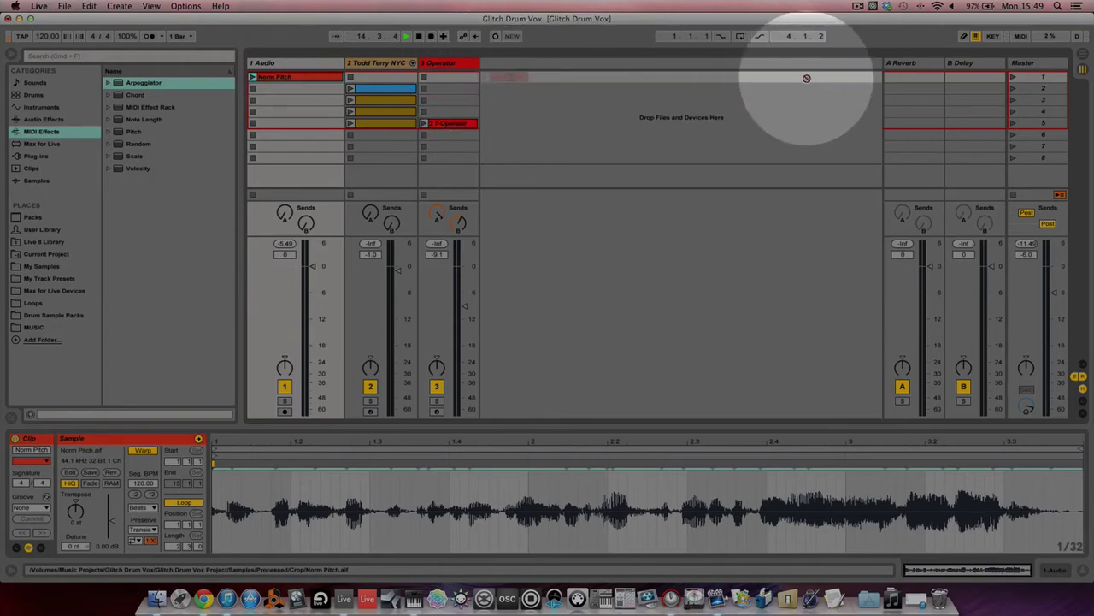
pyautogui.moveTo(1079, 58); pyautogui.dragTo(248, 103)
pyautogui.click(261, 107)
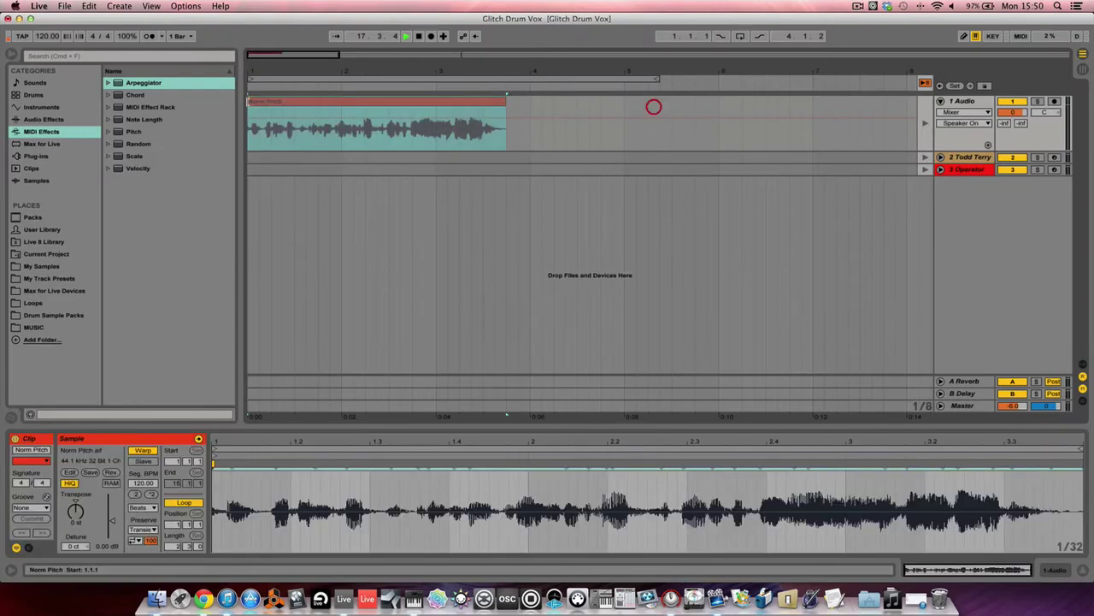
pyautogui.click(924, 83)
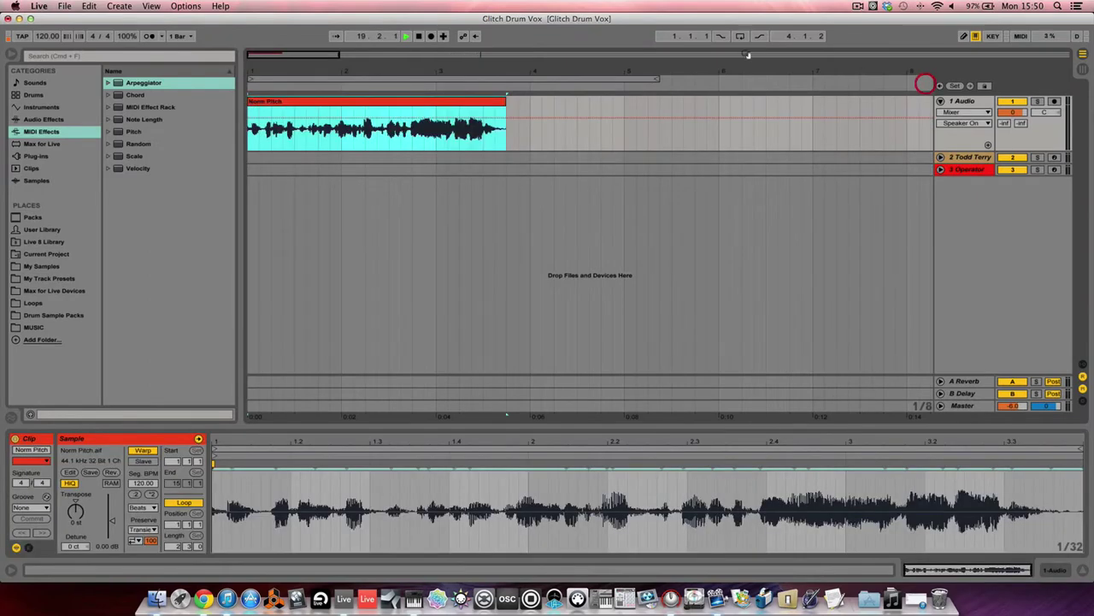
pyautogui.click(418, 38)
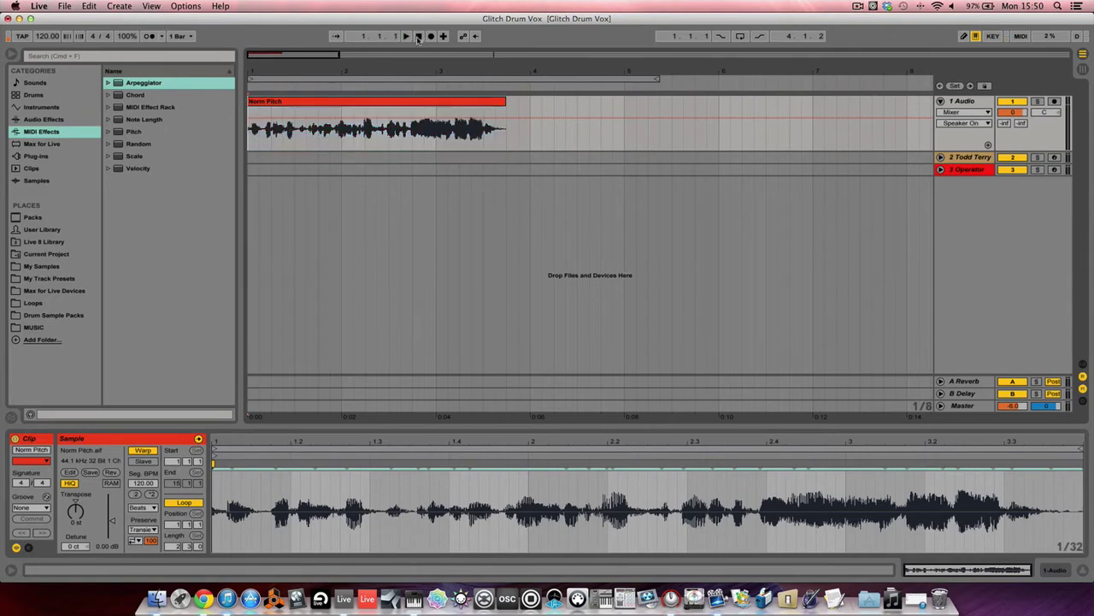
pyautogui.click(264, 102)
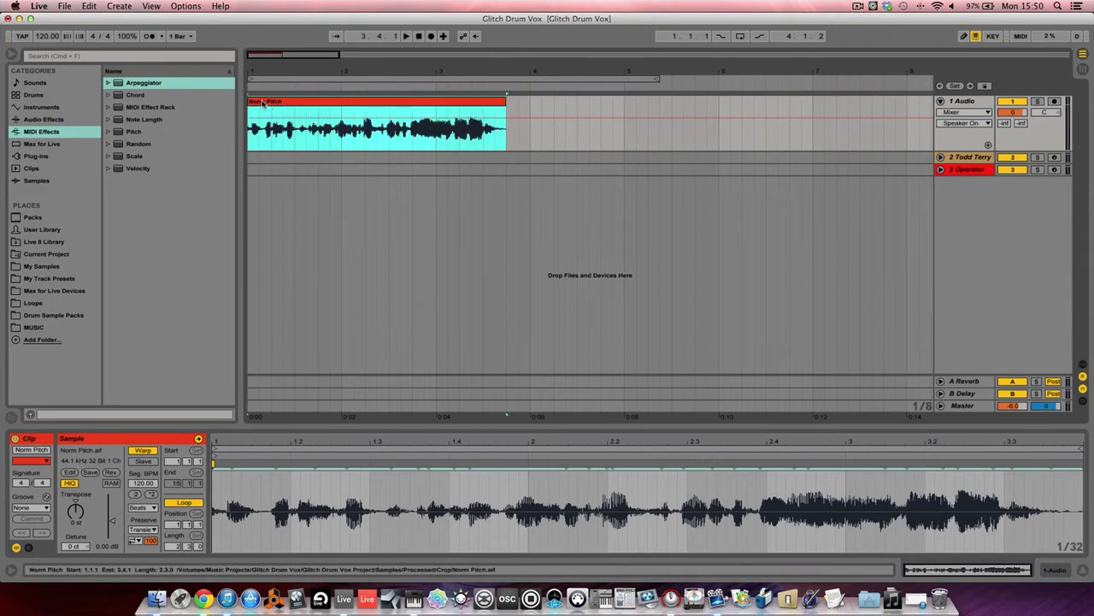
pyautogui.press('space')
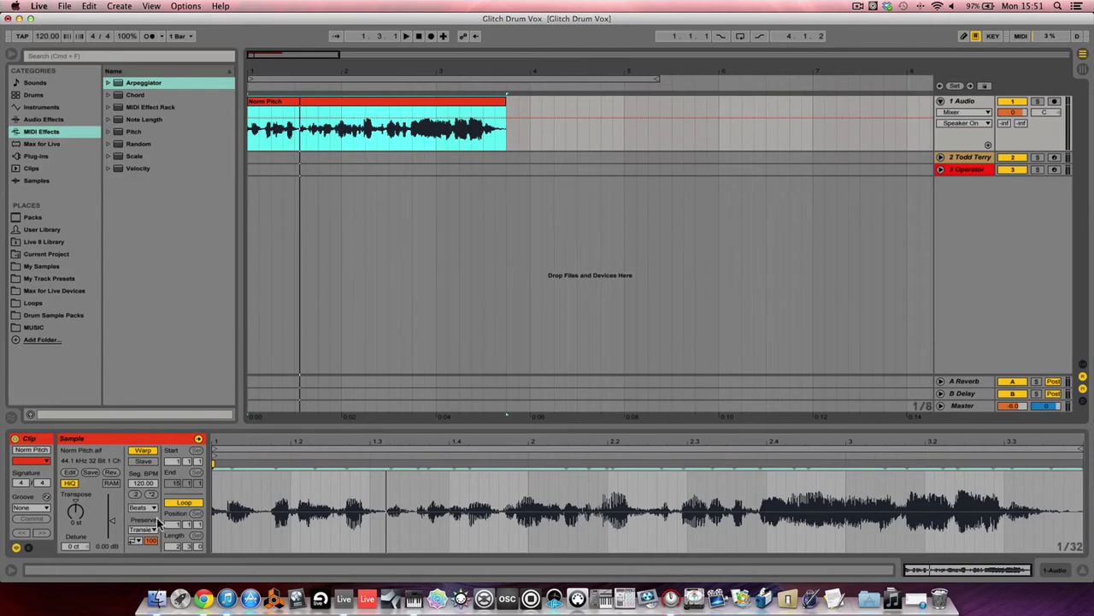
# - Switch the Norm Pitch clip's warp mode to Re-Pitch
pyautogui.click(152, 510)
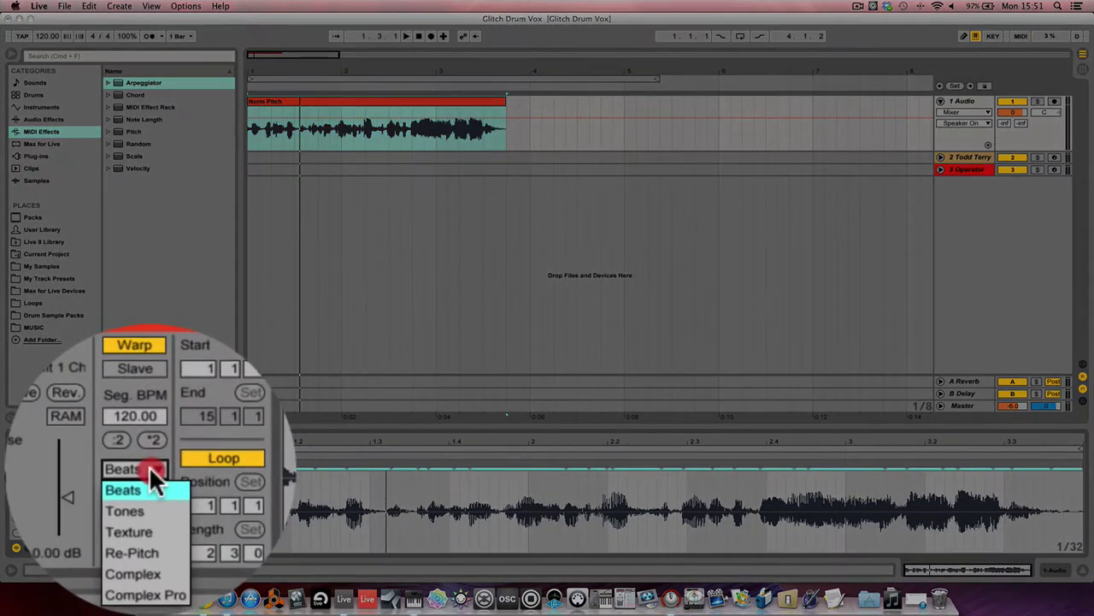
pyautogui.click(154, 480)
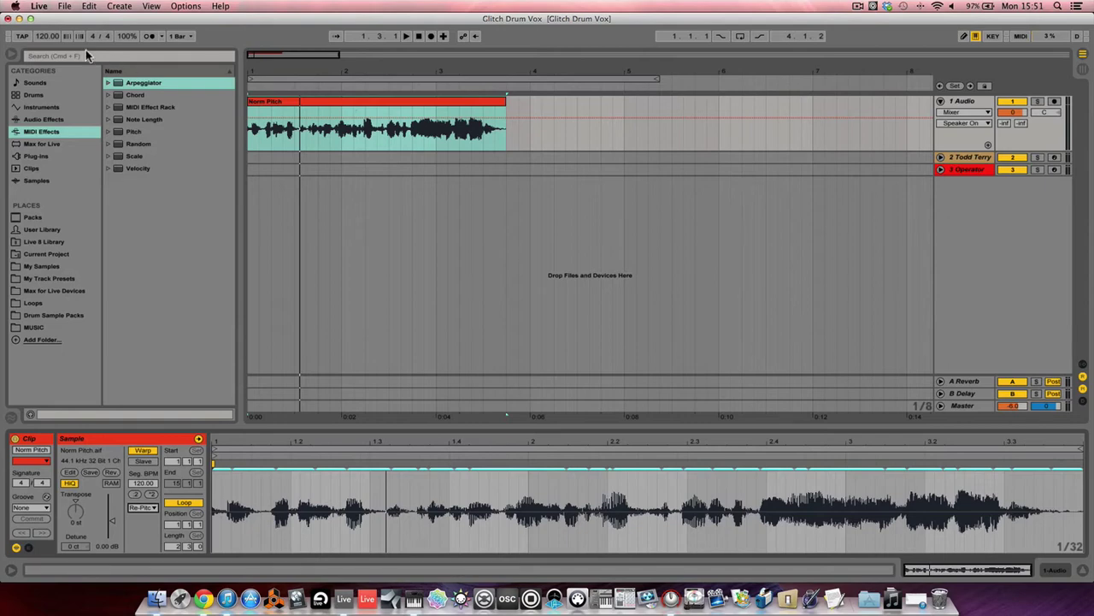
# - Loop the Norm Pitch clip with Cmd+L and drop the tempo to 76 BPM for a pitched-down vocal
pyautogui.click(484, 102)
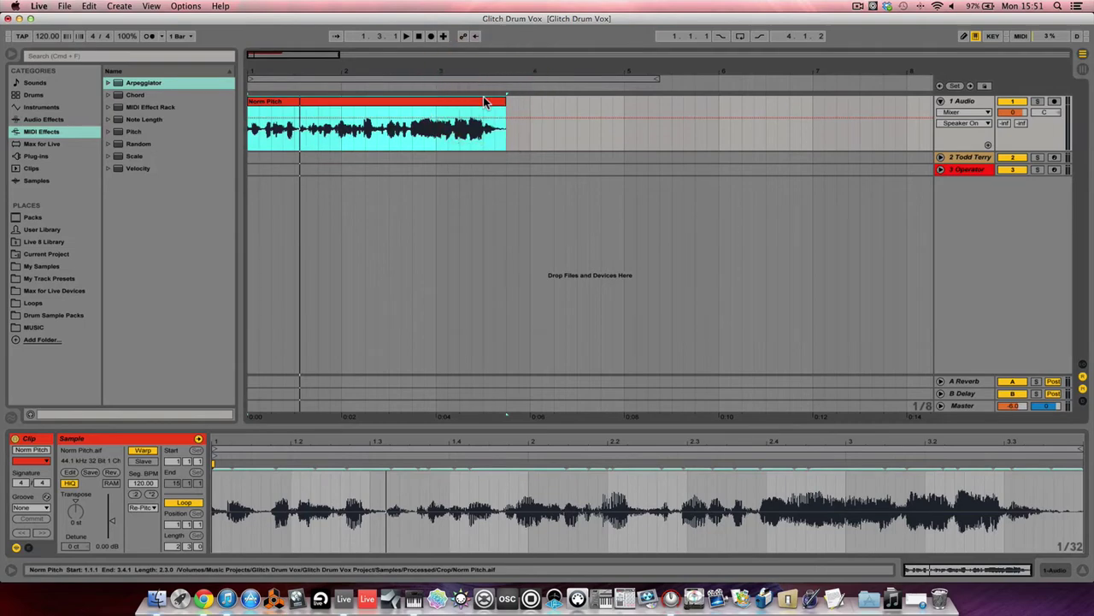
pyautogui.press('super+l')
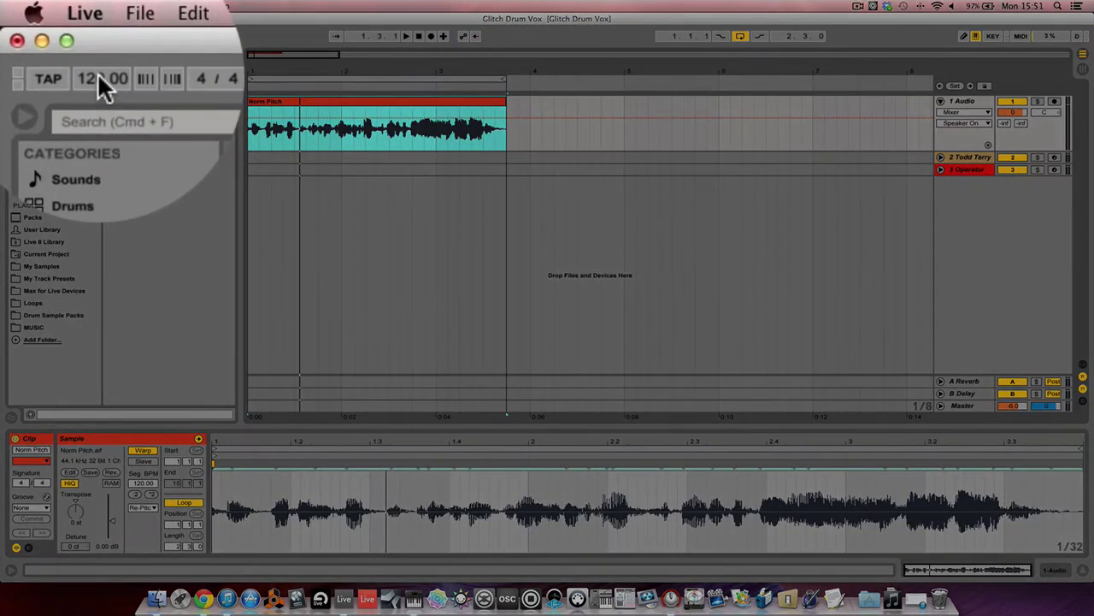
pyautogui.press('space')
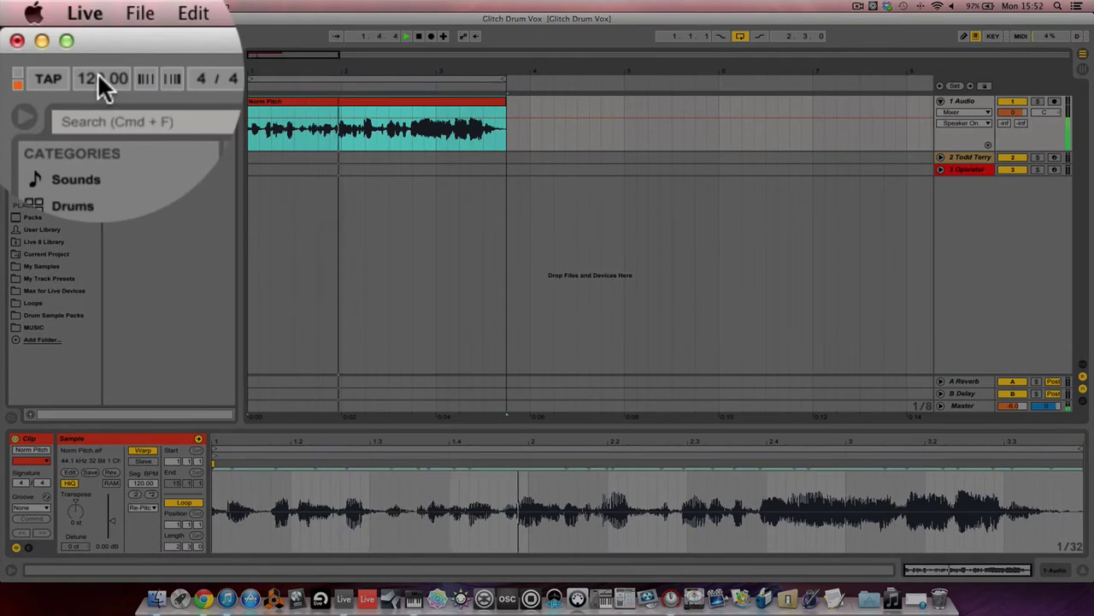
pyautogui.moveTo(97, 73); pyautogui.dragTo(97, 9)
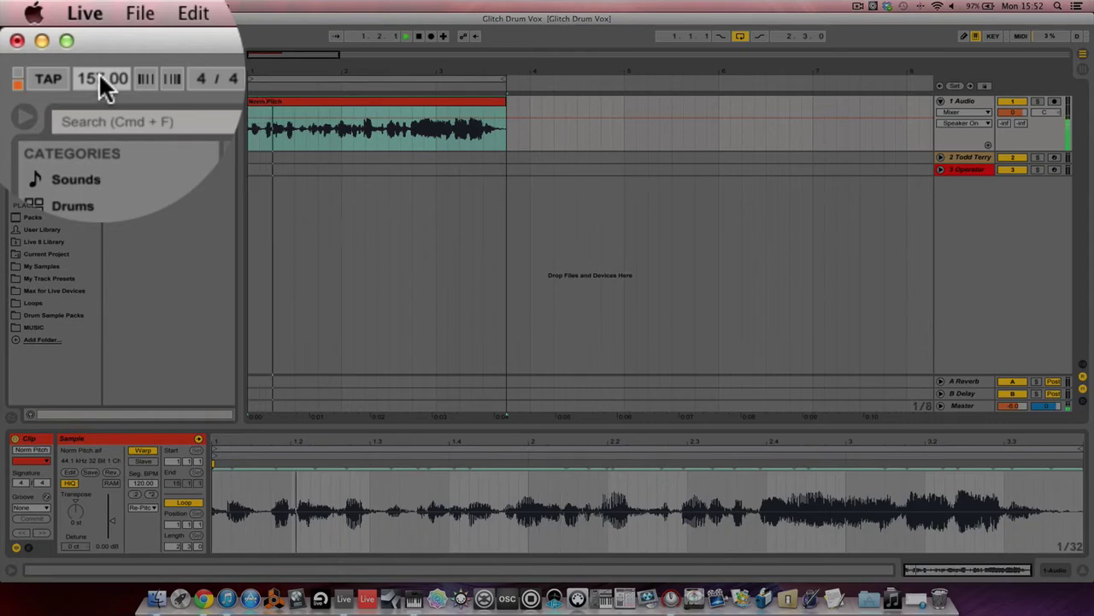
pyautogui.moveTo(98, 71); pyautogui.dragTo(99, 210)
pyautogui.press('space')
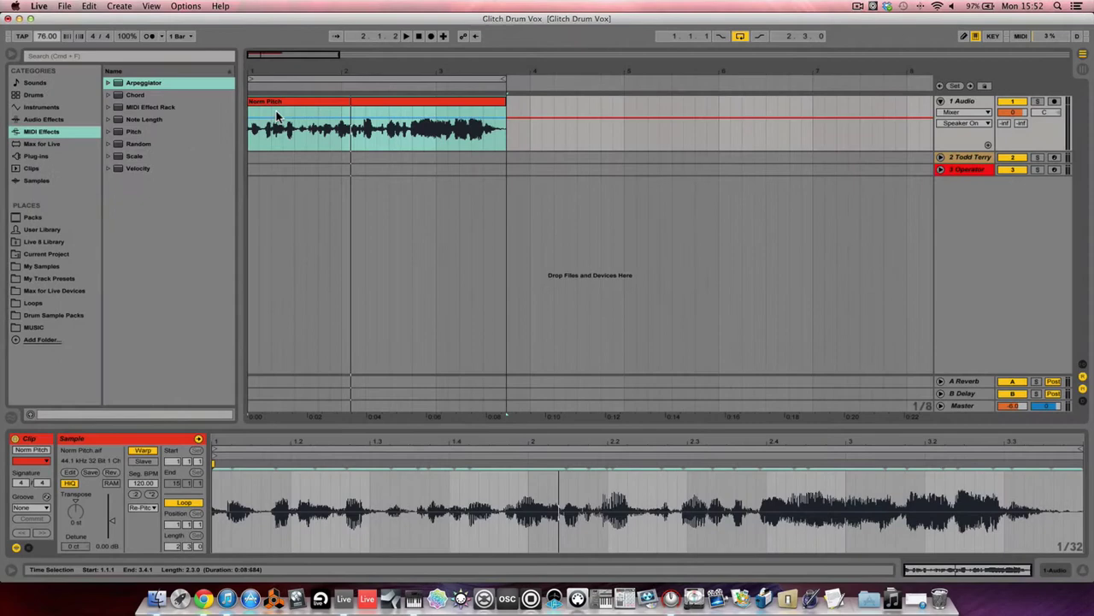
# - Consolidate the pitched-down Norm Pitch clip into a new clip, Norm Pitch-3
pyautogui.click(283, 101)
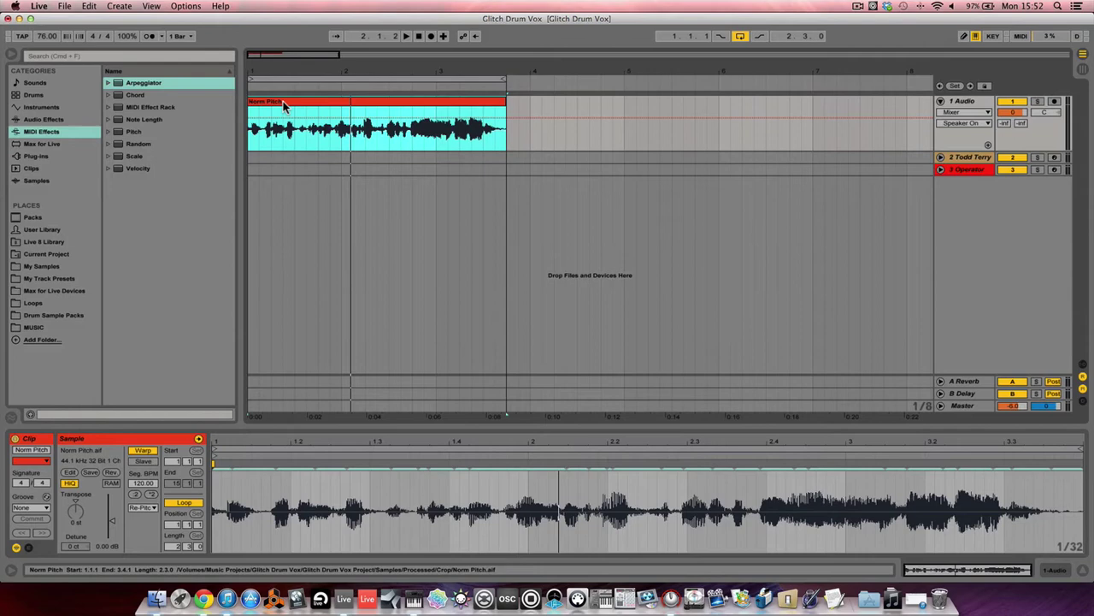
pyautogui.rightClick(285, 106)
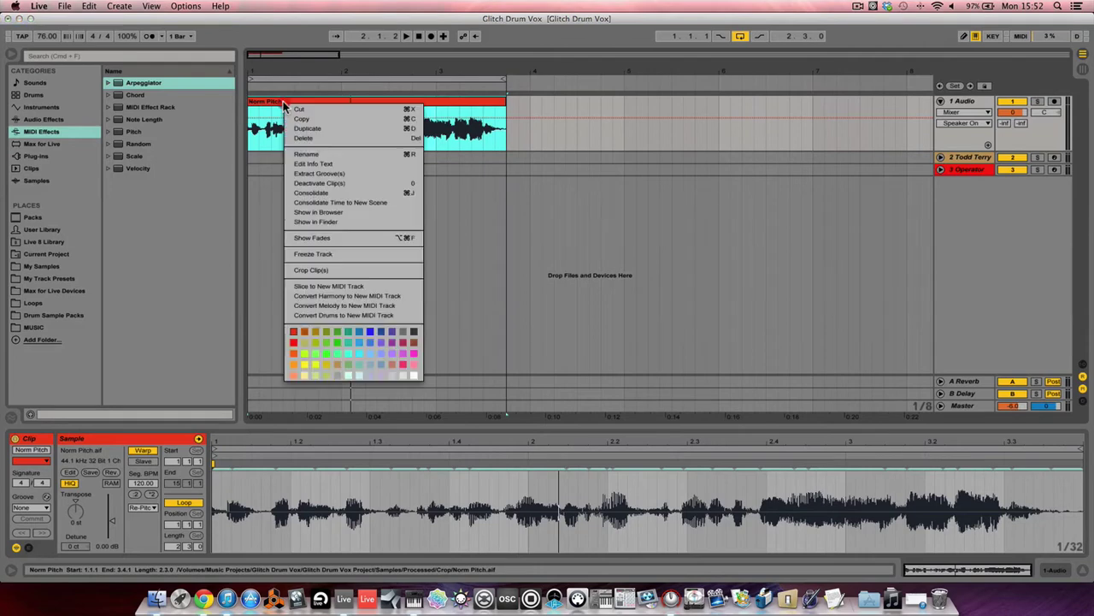
pyautogui.click(325, 193)
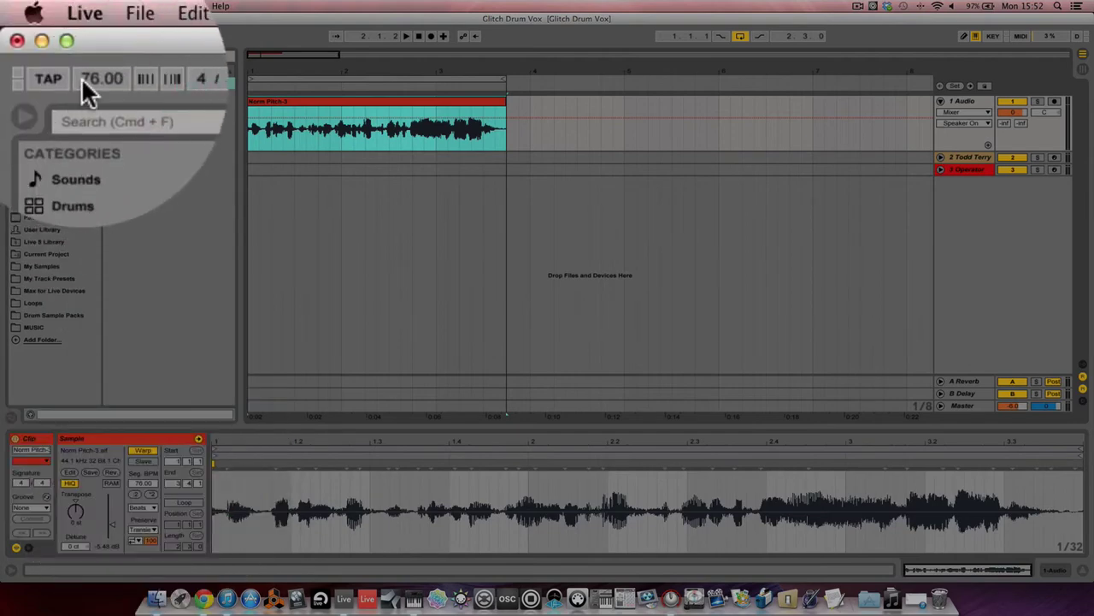
# - Set the project tempo back to 120 BPM
pyautogui.click(85, 86)
pyautogui.write('120')
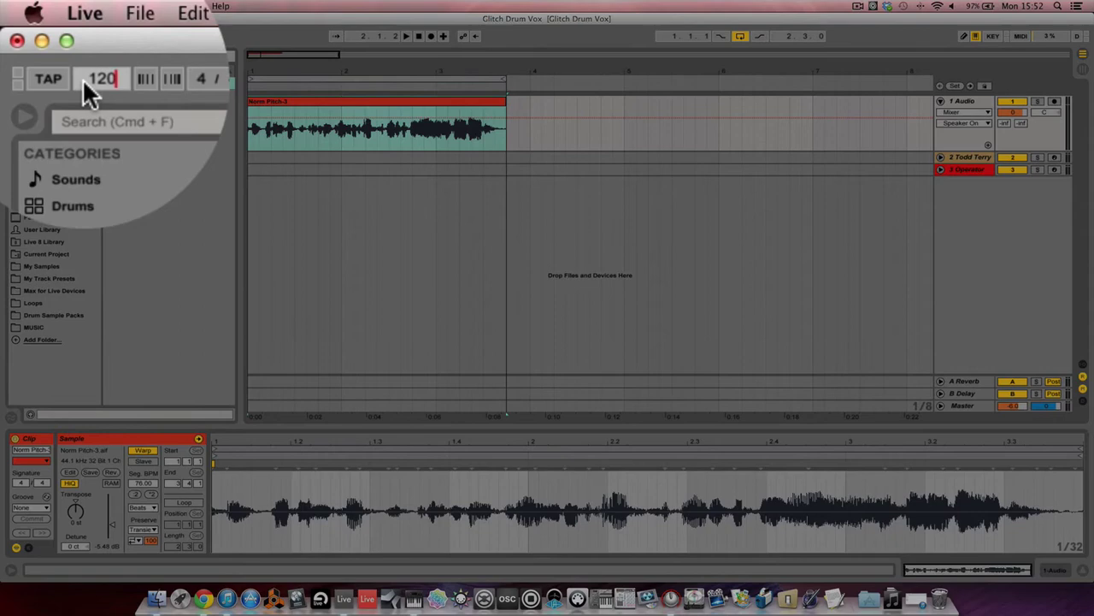
pyautogui.press('Return')
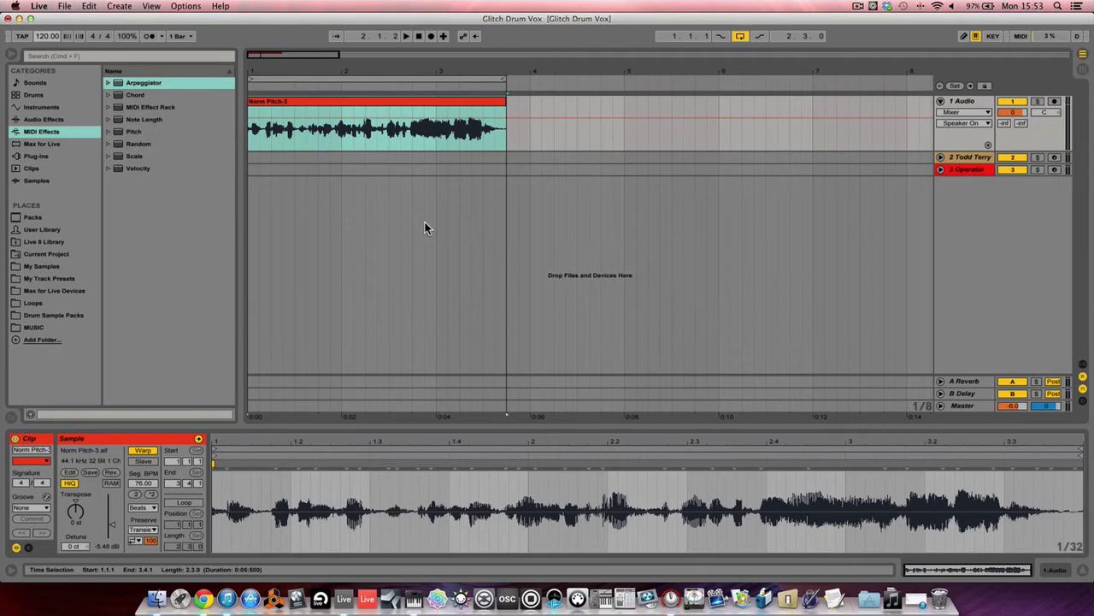
# - Play back the consolidated Norm Pitch-3 clip and confirm its segment tempo of 120
pyautogui.click(372, 101)
pyautogui.click(372, 102)
pyautogui.press('space')
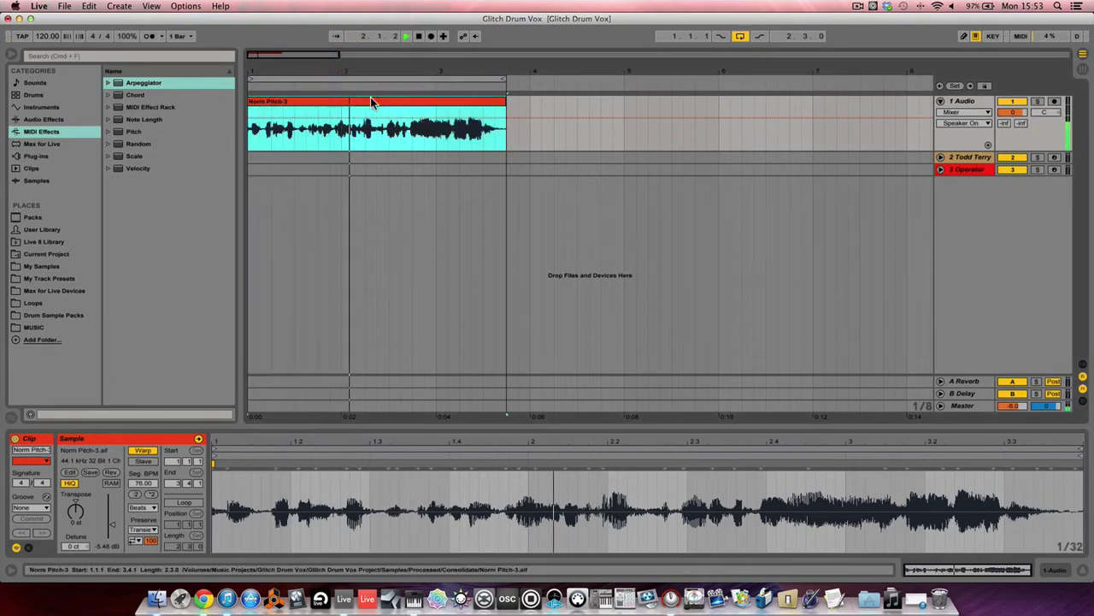
pyautogui.press('space')
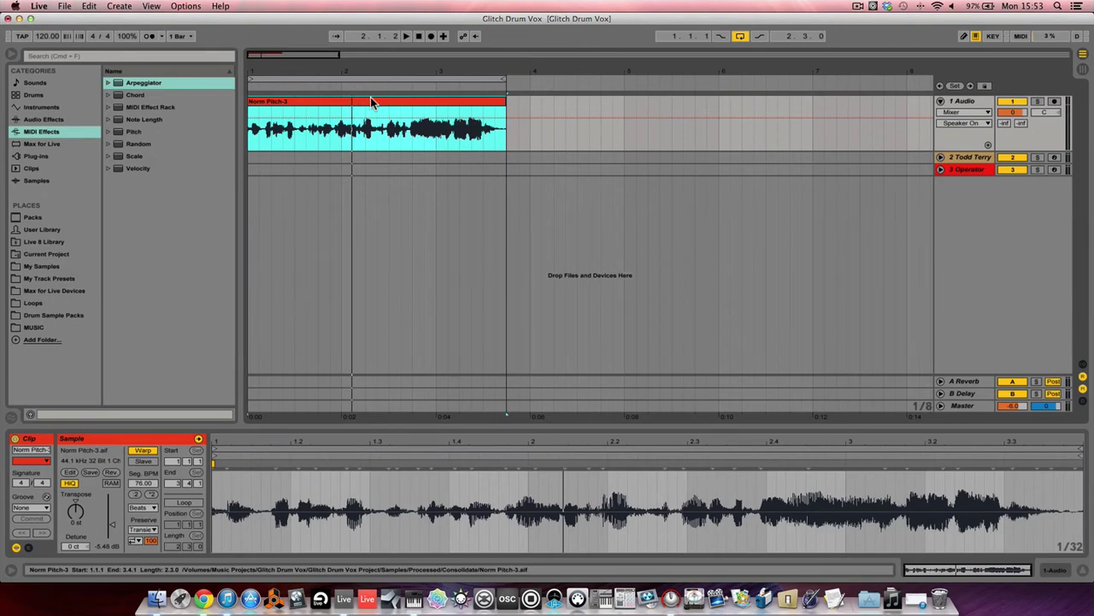
pyautogui.press('space')
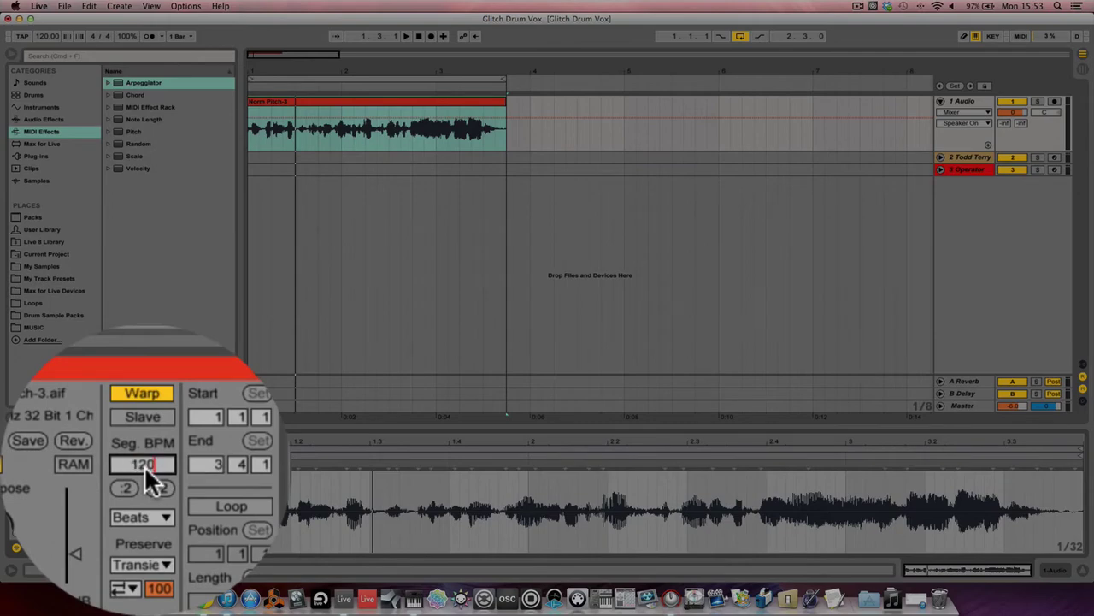
pyautogui.press('Return')
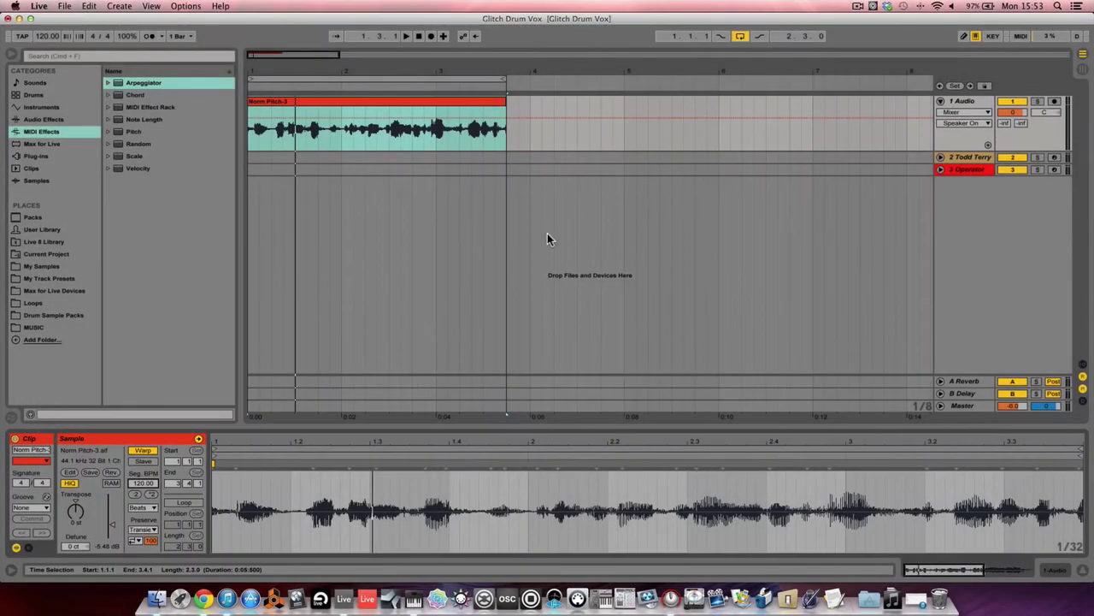
# - Stretch Norm Pitch-3 to about bar 5 and extend the loop over the whole clip
pyautogui.moveTo(504, 101); pyautogui.dragTo(799, 152)
pyautogui.click(799, 152)
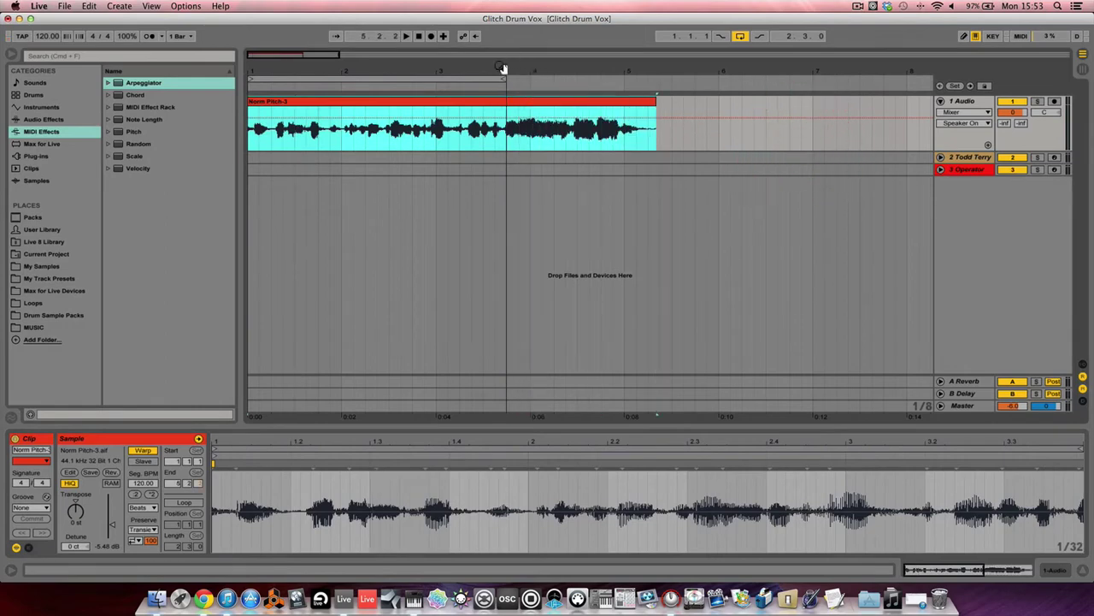
pyautogui.moveTo(504, 78); pyautogui.dragTo(656, 89)
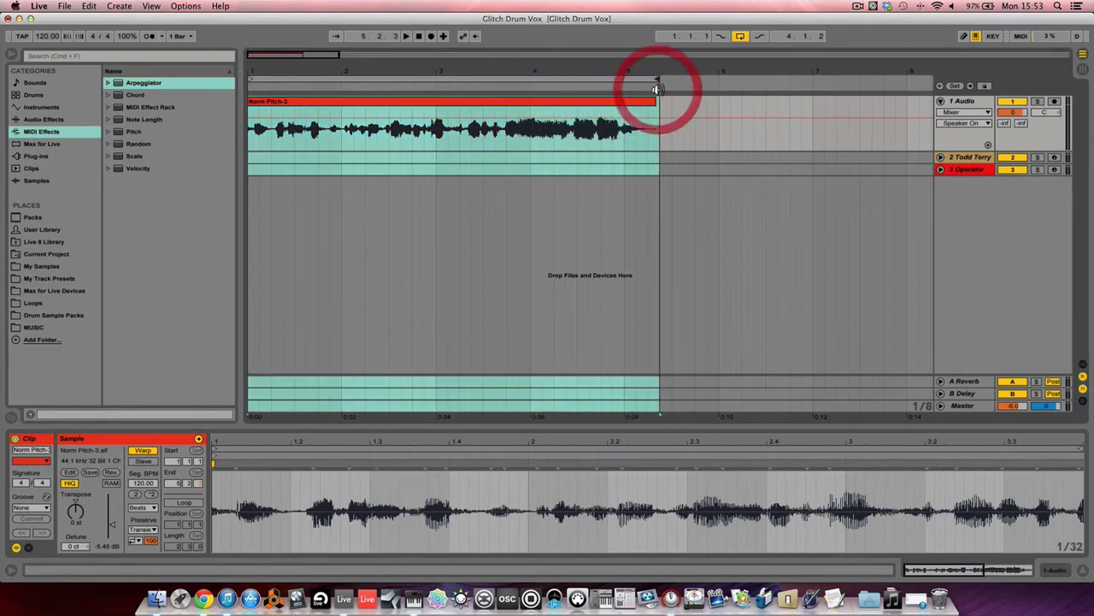
pyautogui.press('space')
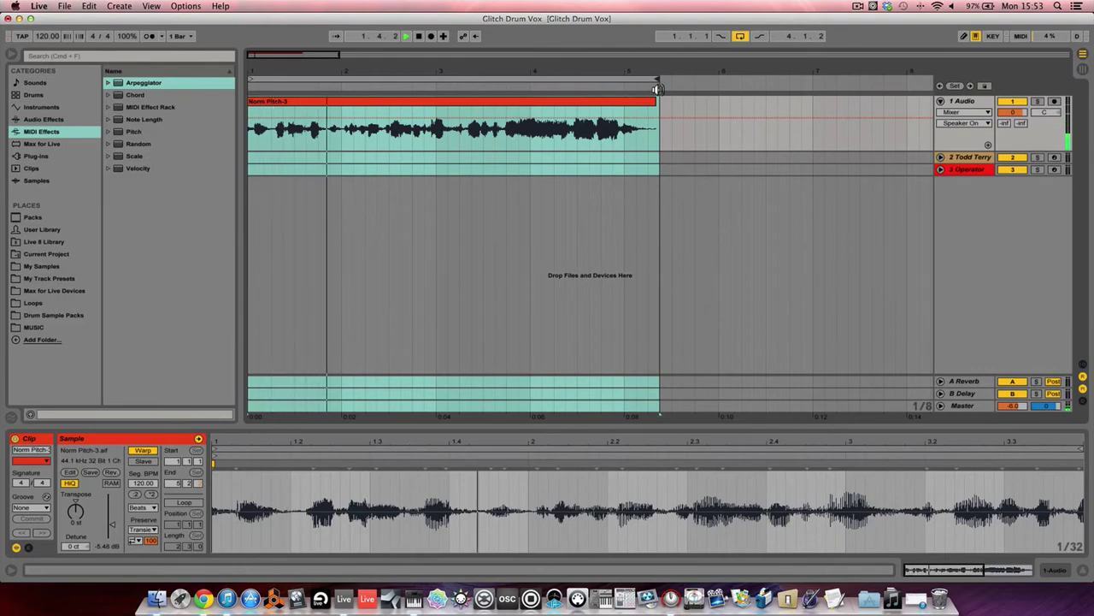
pyautogui.press('space')
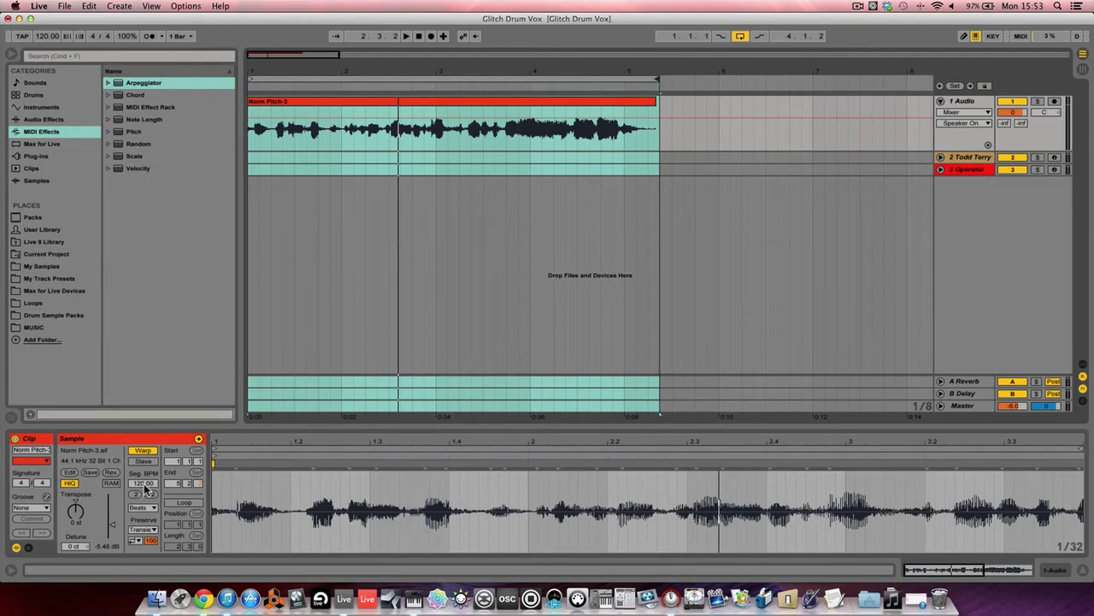
pyautogui.click(293, 103)
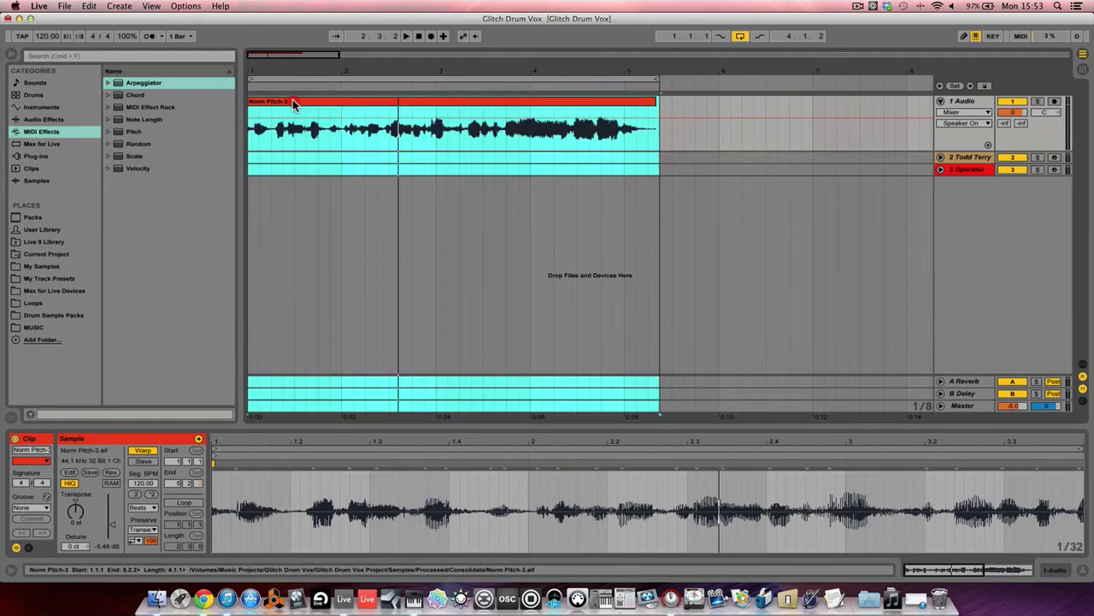
pyautogui.moveTo(292, 103)
pyautogui.mouseDown()
pyautogui.moveTo(887, 149)
pyautogui.moveTo(728, 100)
pyautogui.moveTo(392, 91)
pyautogui.moveTo(291, 122)
pyautogui.moveTo(290, 92)
pyautogui.mouseUp()
# - Rename the Norm Pitch-3 clip to 'Pitch Down' and colour it green in Session View
pyautogui.press('Tab')
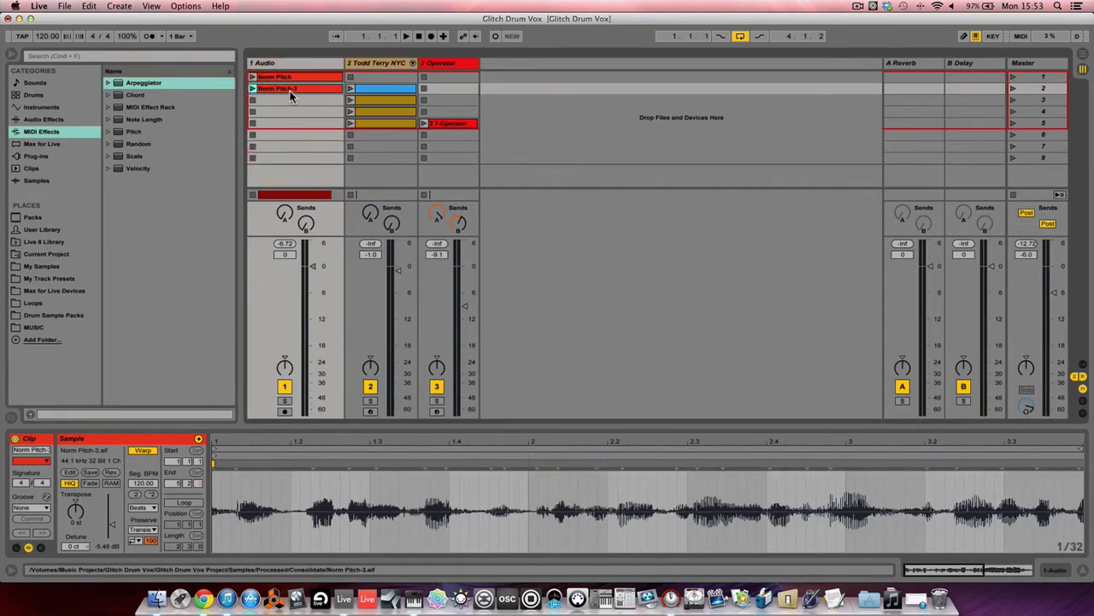
pyautogui.press('super+r')
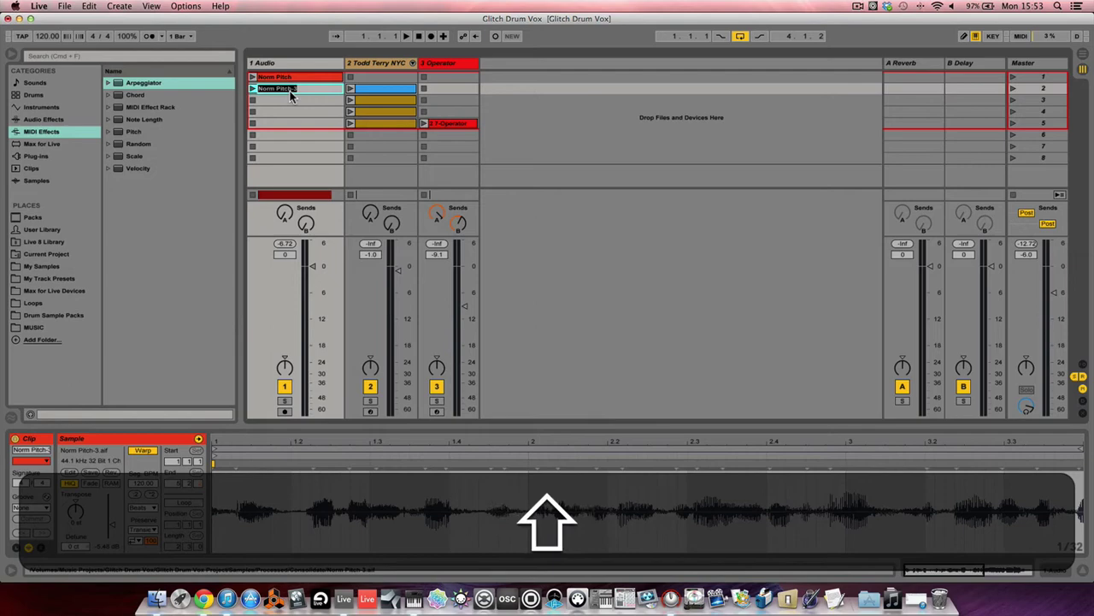
pyautogui.write('Pitch Down')
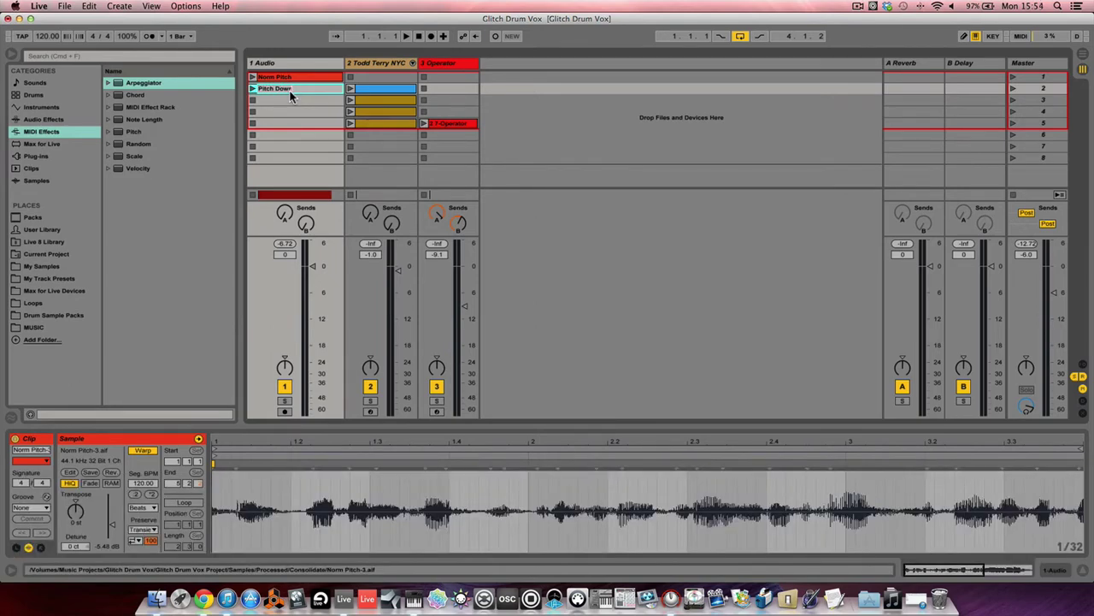
pyautogui.press('Return')
pyautogui.rightClick(290, 91)
pyautogui.click(354, 331)
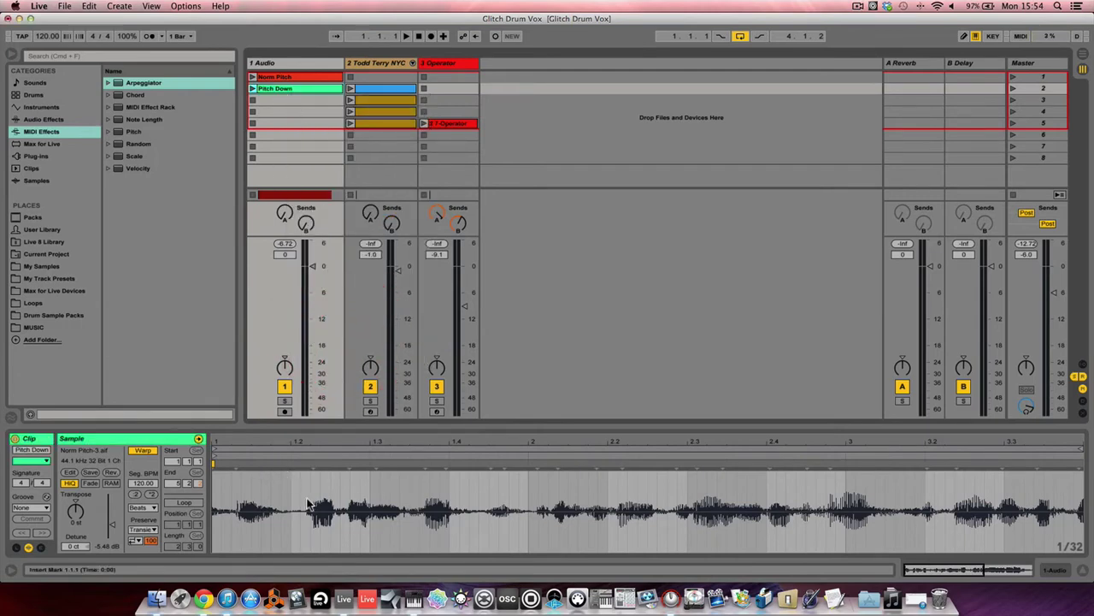
# - Zoom out on the Pitch Down waveform across bars 1–5 and set playback to start at 1.1.1
pyautogui.click(304, 88)
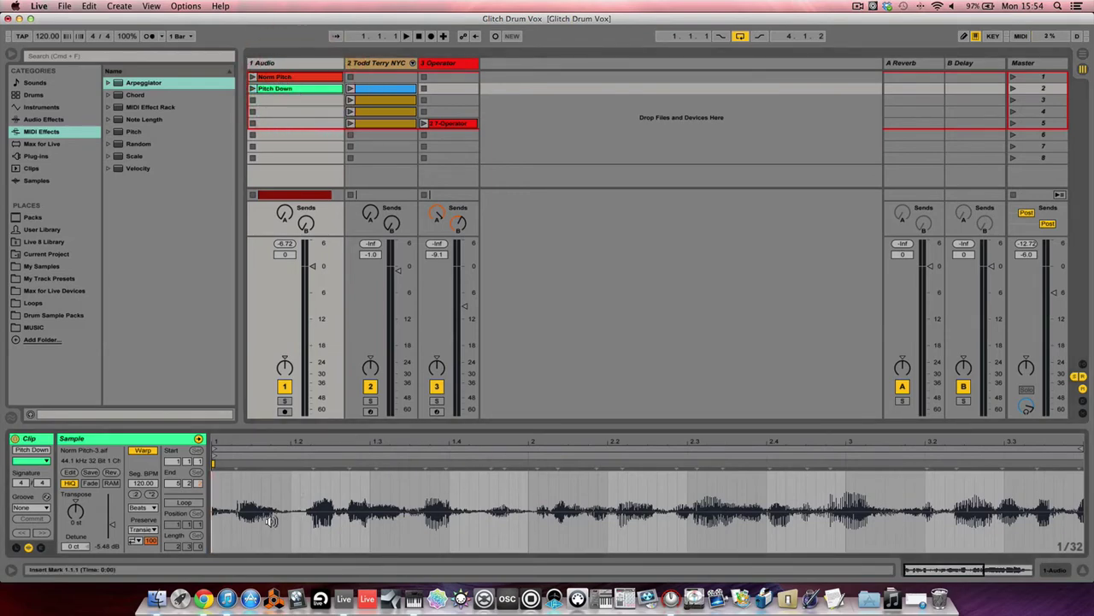
pyautogui.hscroll(1, 228, 484)
pyautogui.hscroll(-2, 228, 485)
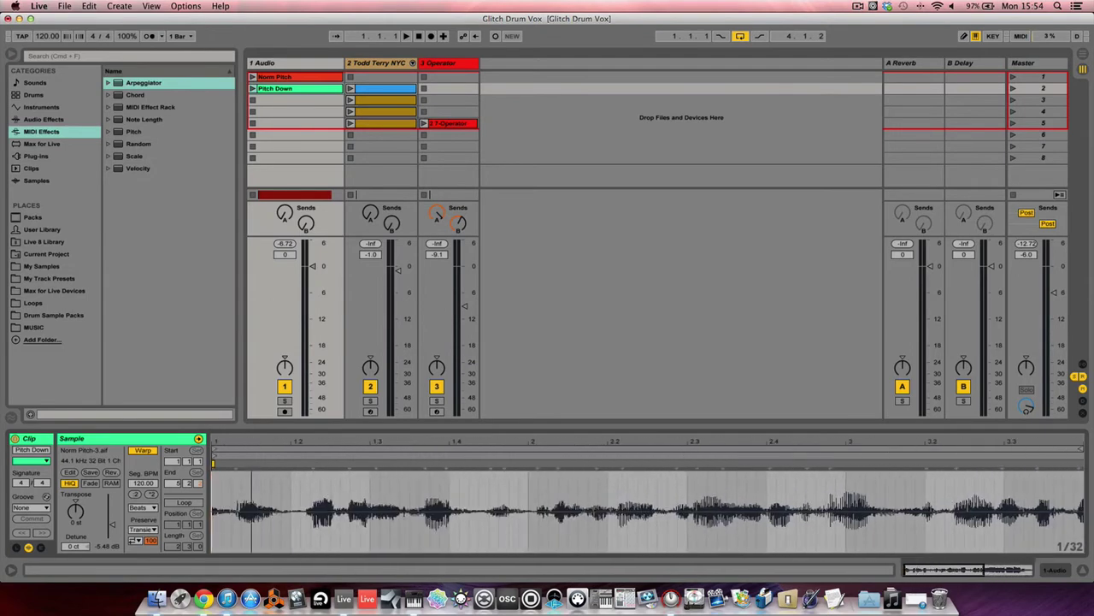
pyautogui.scroll(-2, 239, 458)
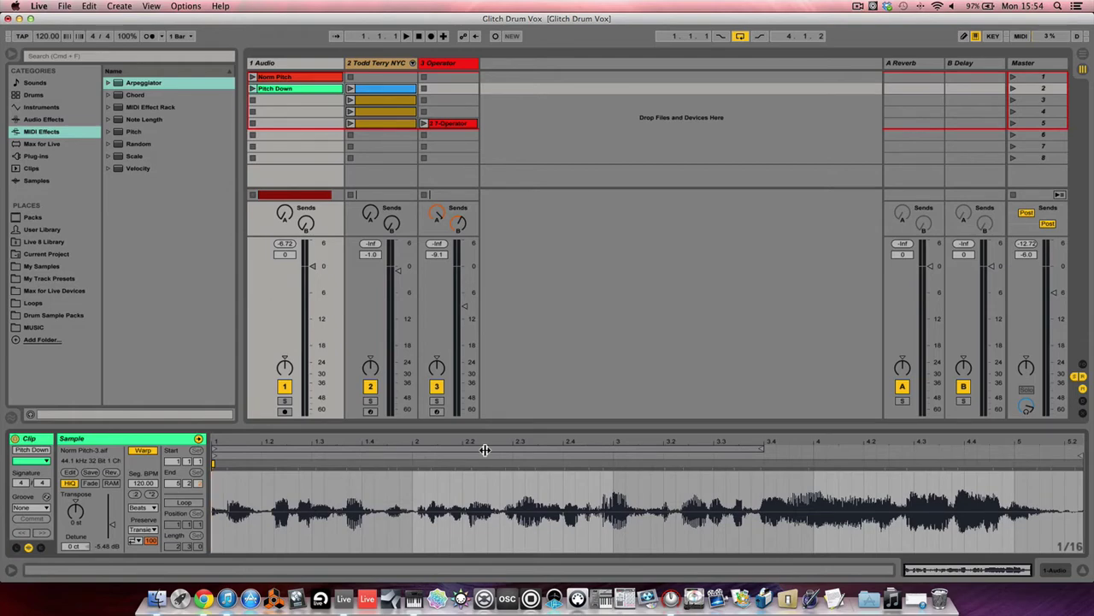
pyautogui.click(211, 464)
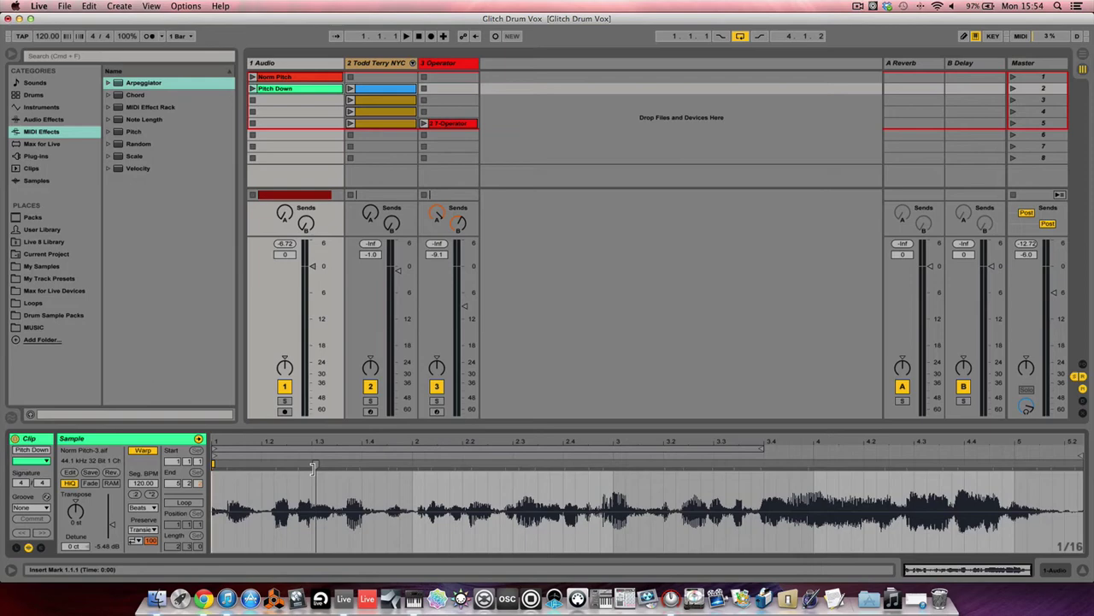
pyautogui.rightClick(297, 95)
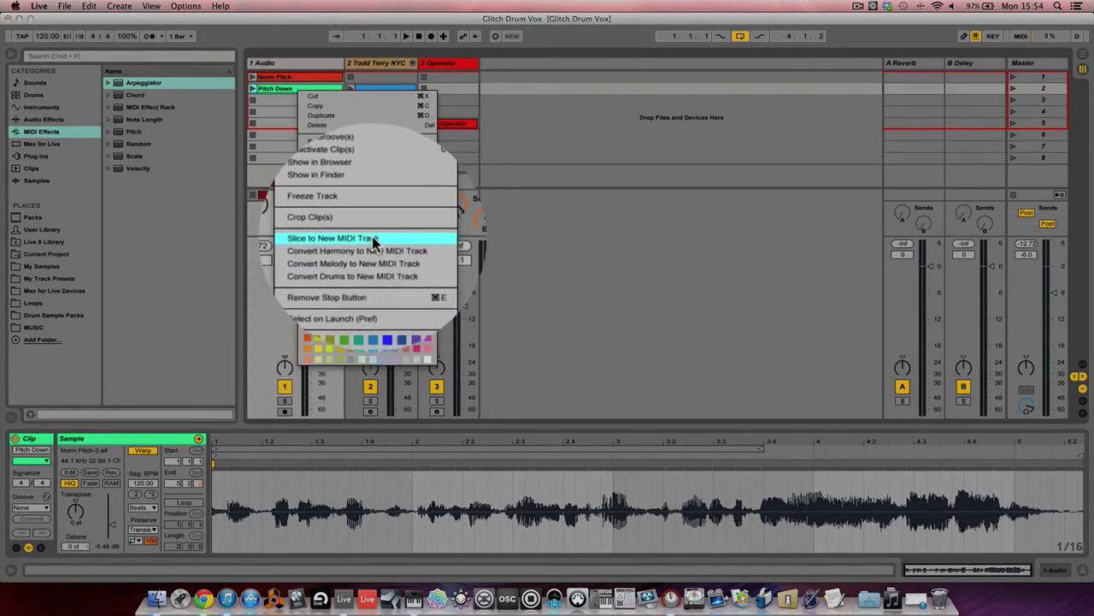
pyautogui.click(373, 240)
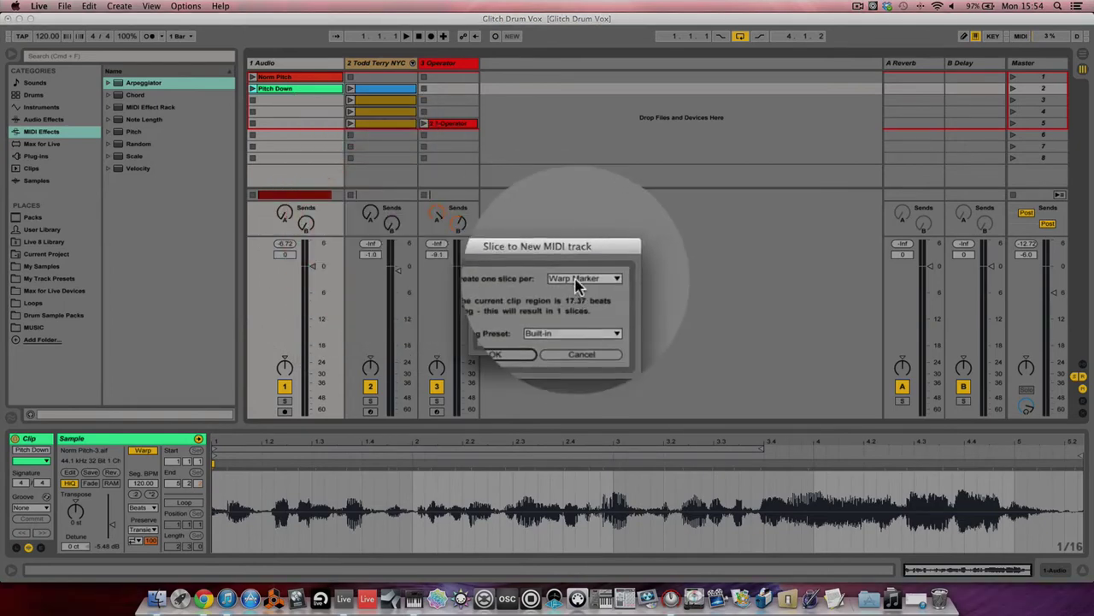
pyautogui.click(577, 282)
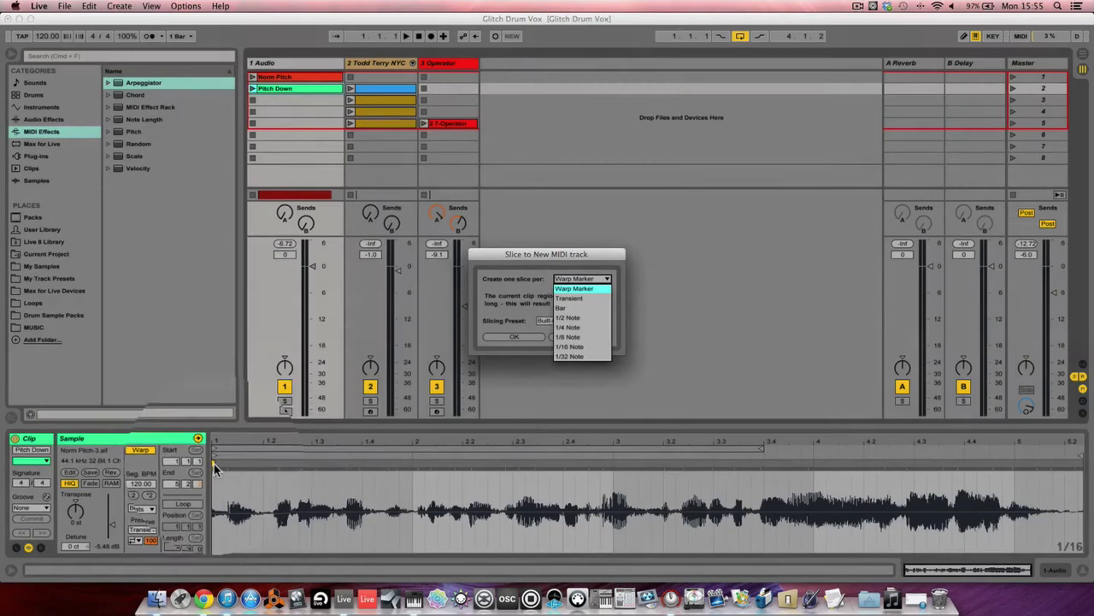
pyautogui.click(502, 339)
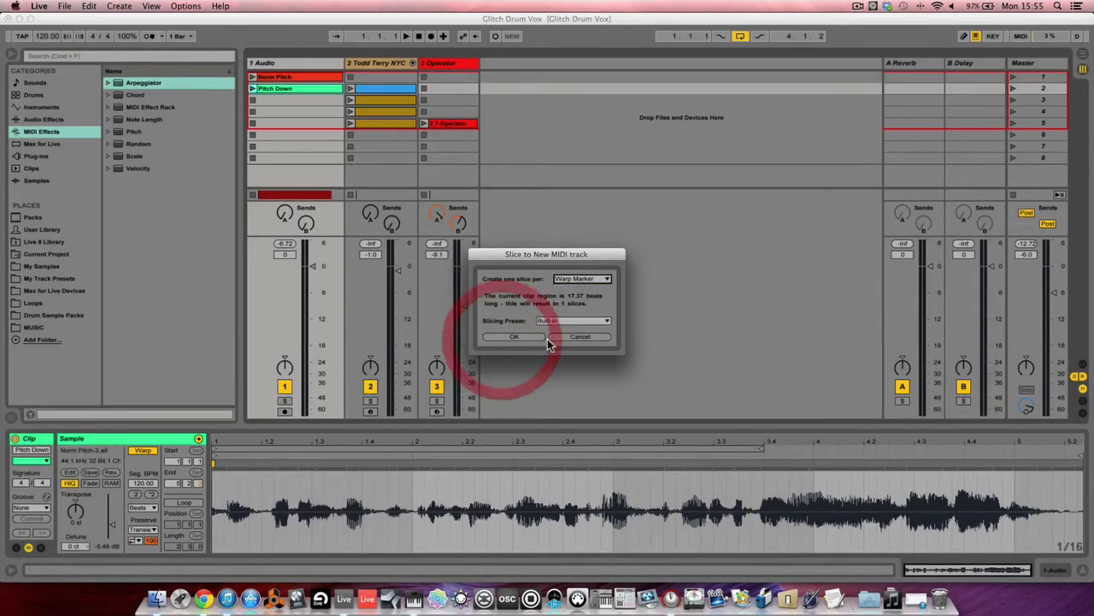
pyautogui.click(571, 336)
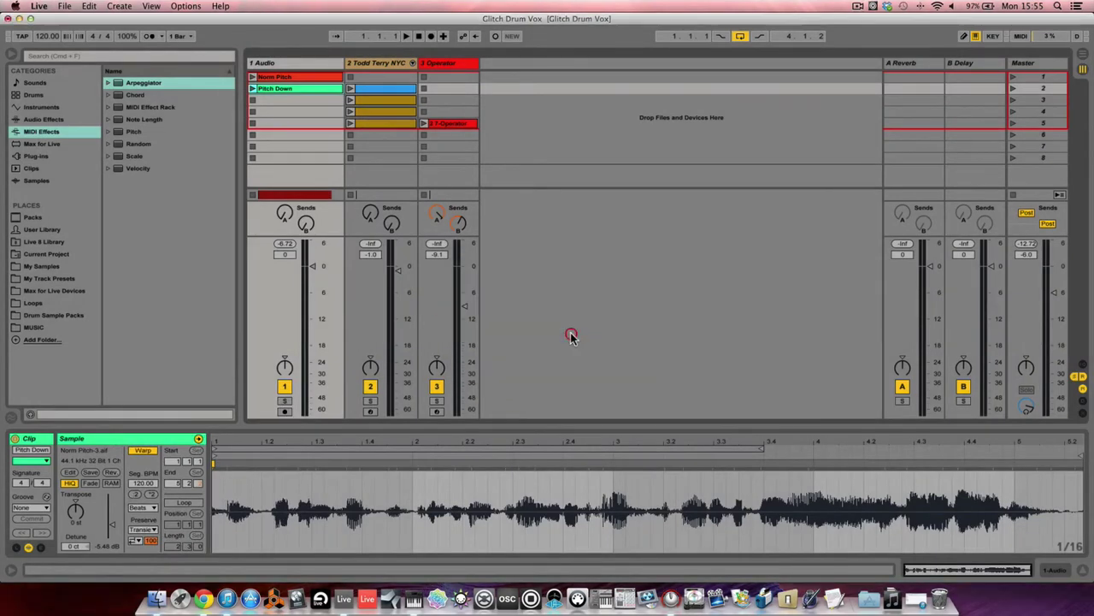
pyautogui.click(276, 464)
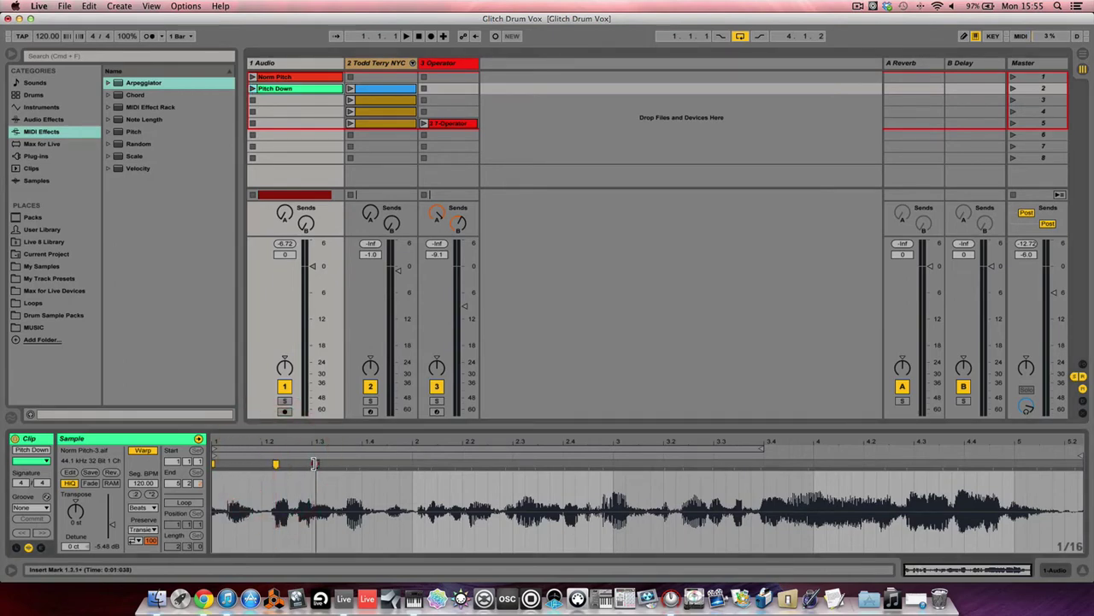
pyautogui.click(314, 464)
pyautogui.press('super+z')
pyautogui.press('super+z')
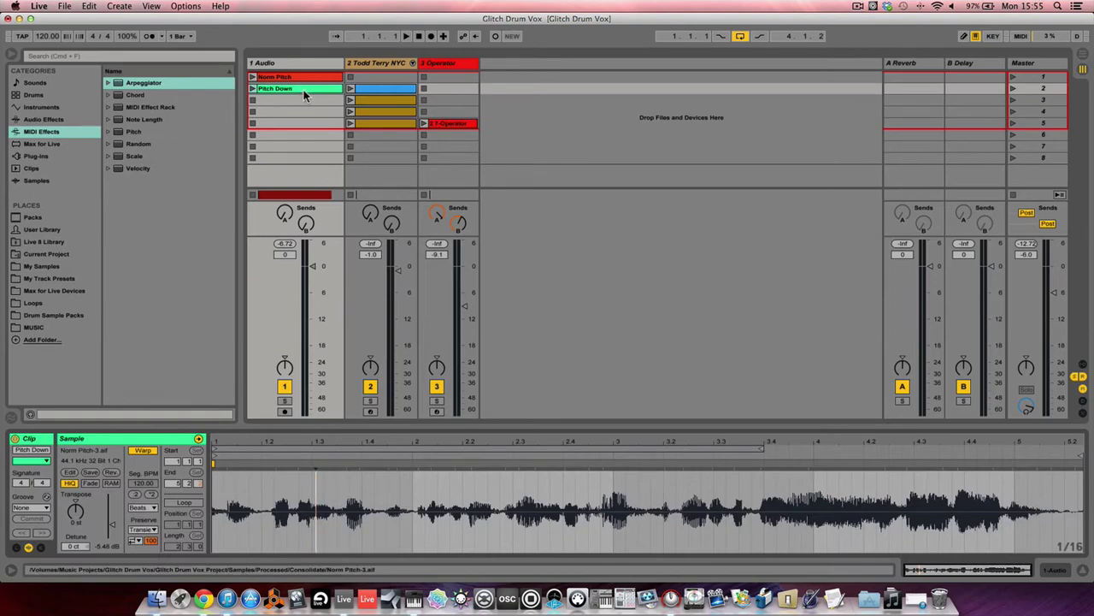
# - Slice the Pitch Down clip to a new MIDI track by Transient using the Built-in preset
pyautogui.rightClick(304, 89)
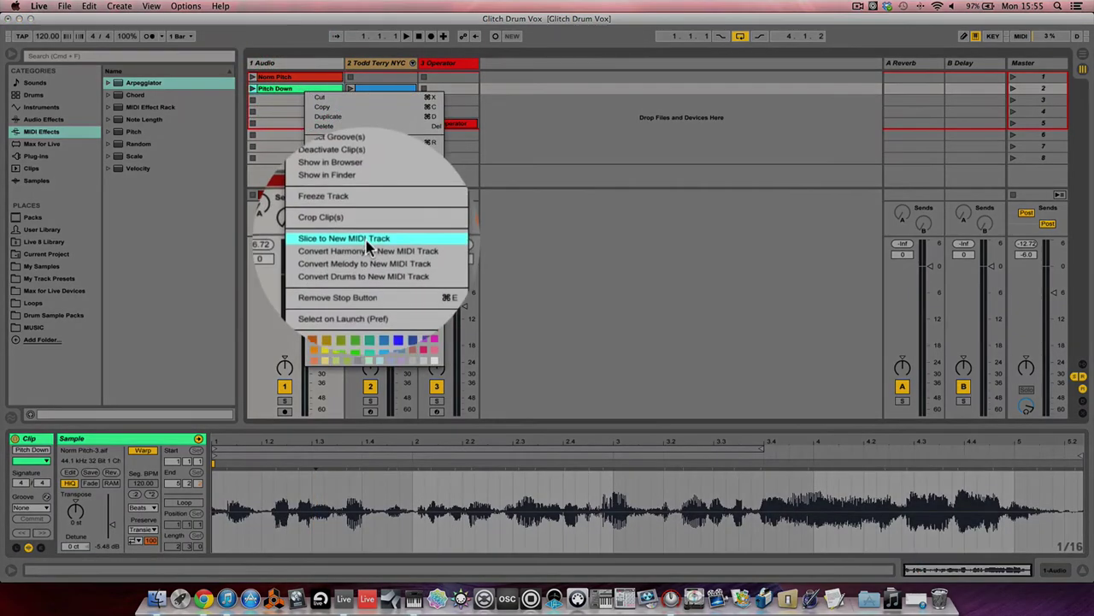
pyautogui.click(368, 240)
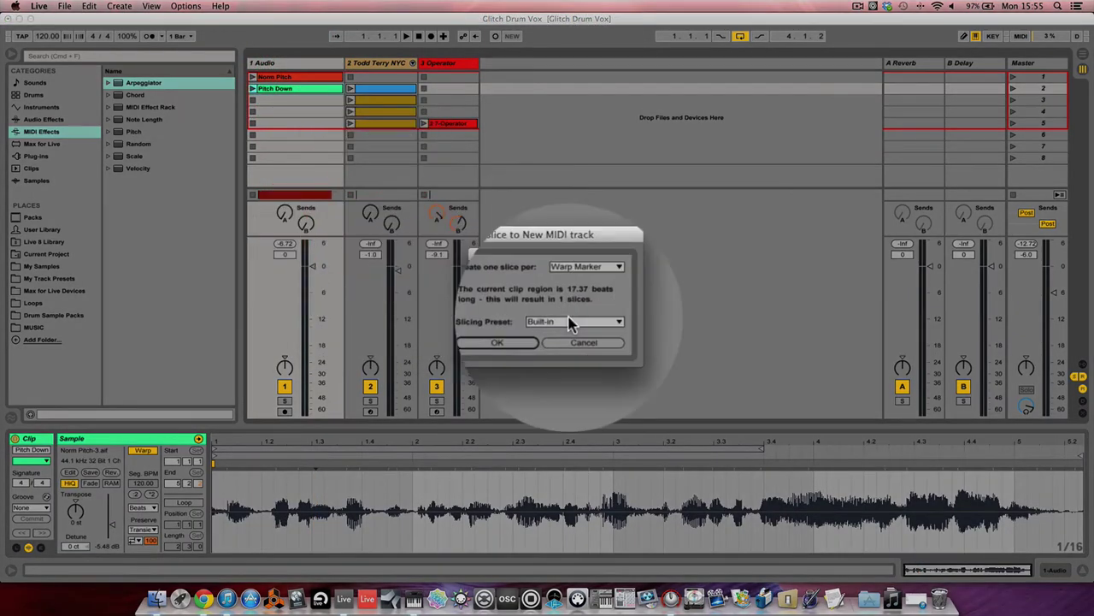
pyautogui.click(598, 282)
pyautogui.click(585, 303)
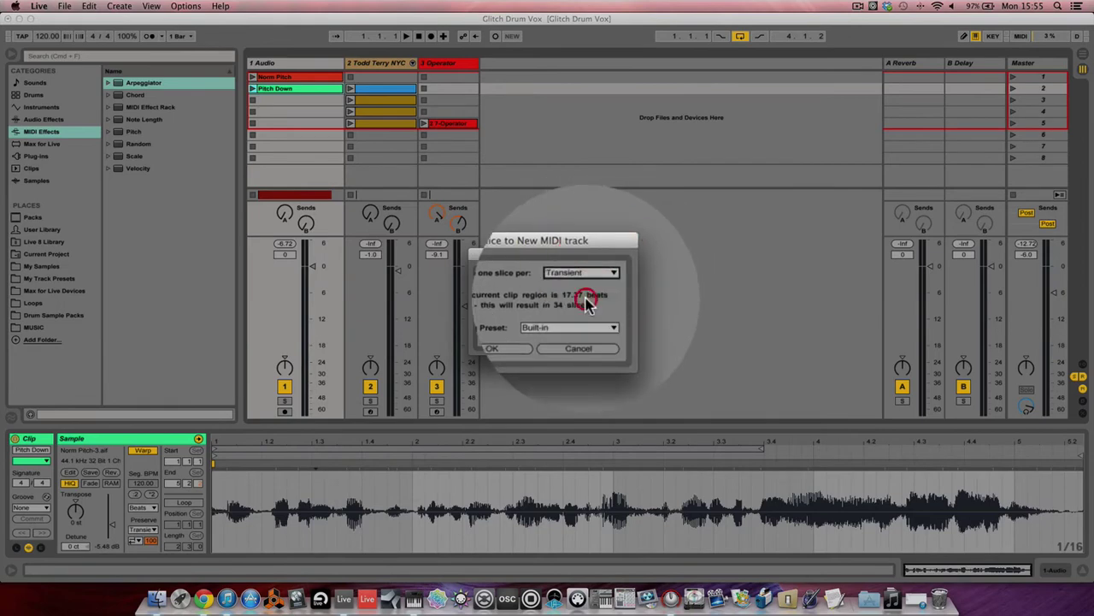
pyautogui.click(589, 282)
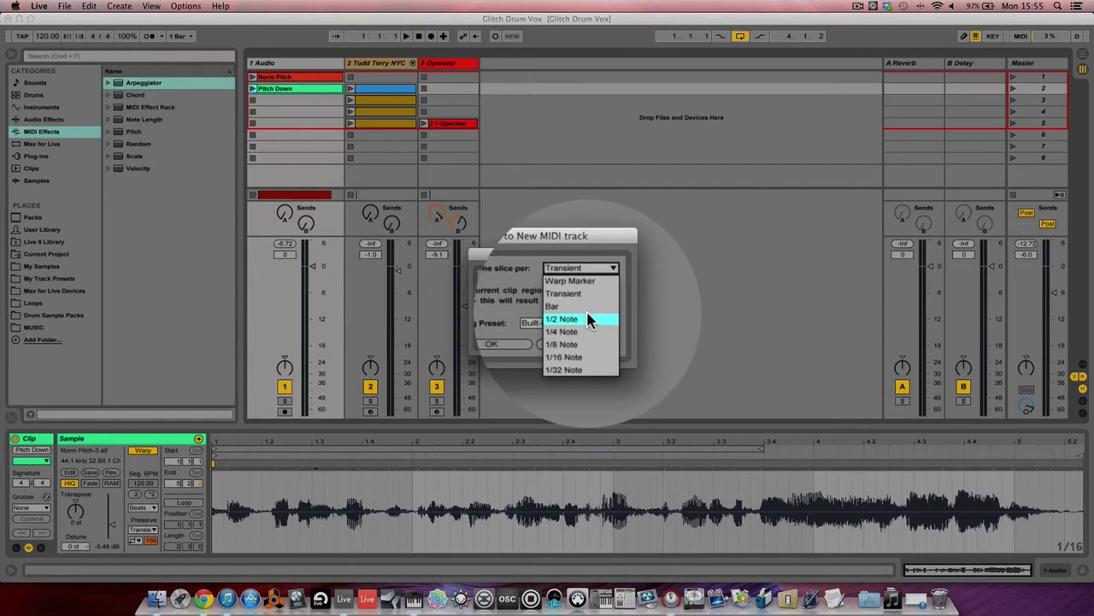
pyautogui.click(585, 306)
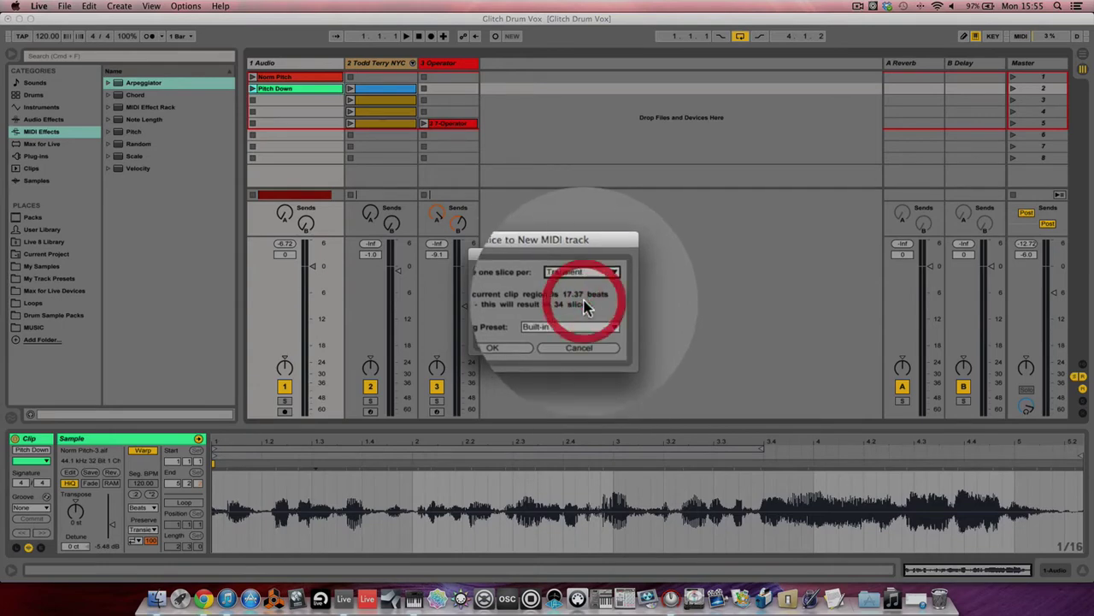
pyautogui.click(548, 320)
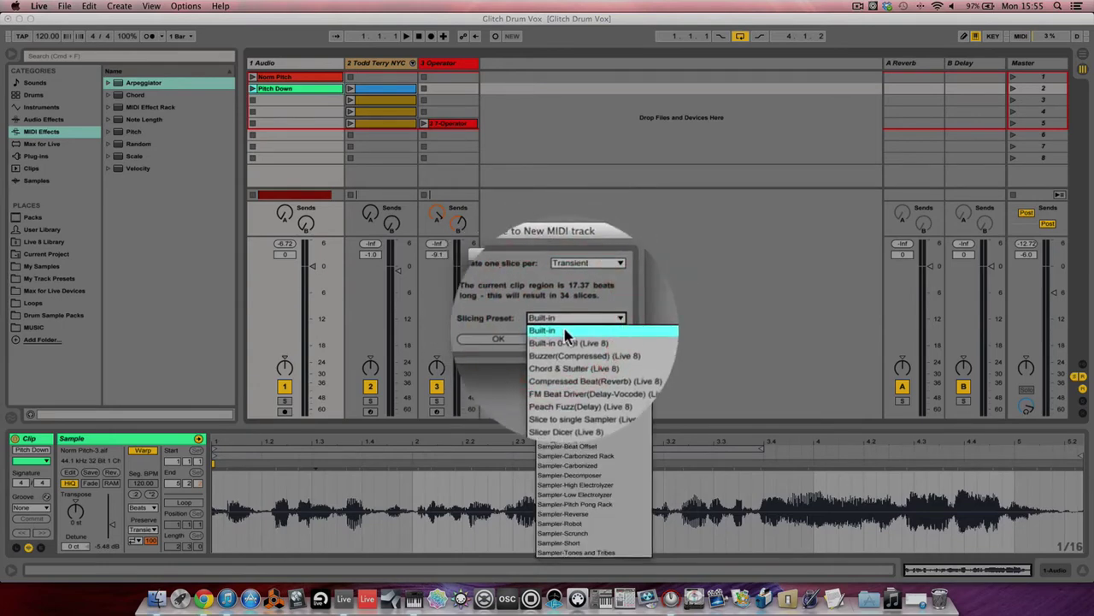
pyautogui.click(565, 331)
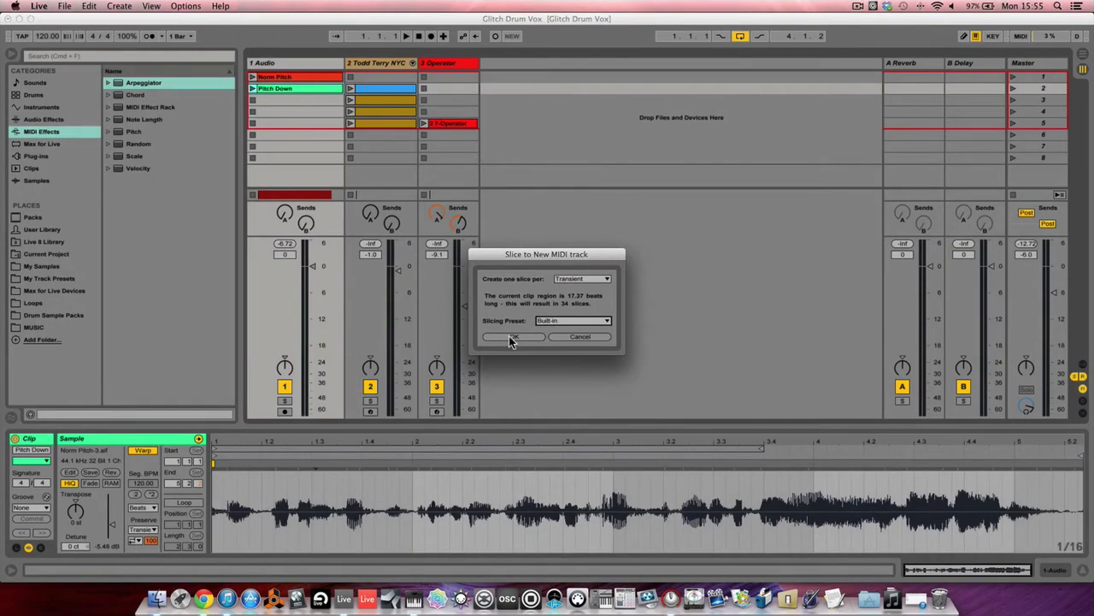
pyautogui.click(508, 338)
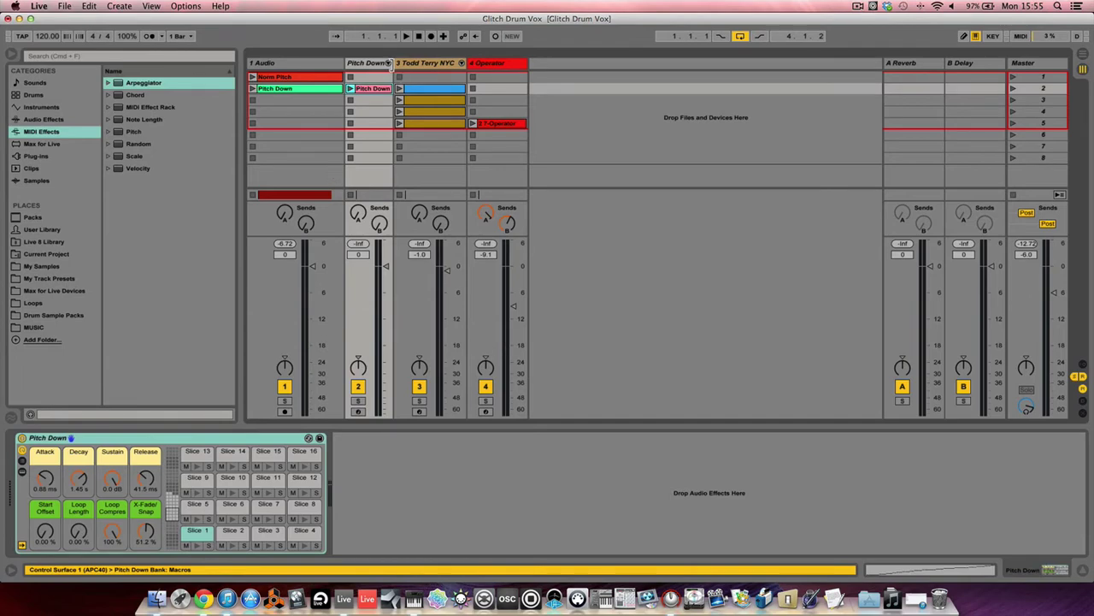
# - Widen the Pitch Down track, show its clip's notes in an enlarged editor, and audition the clip
pyautogui.click(386, 63)
pyautogui.moveTo(390, 64); pyautogui.dragTo(465, 65)
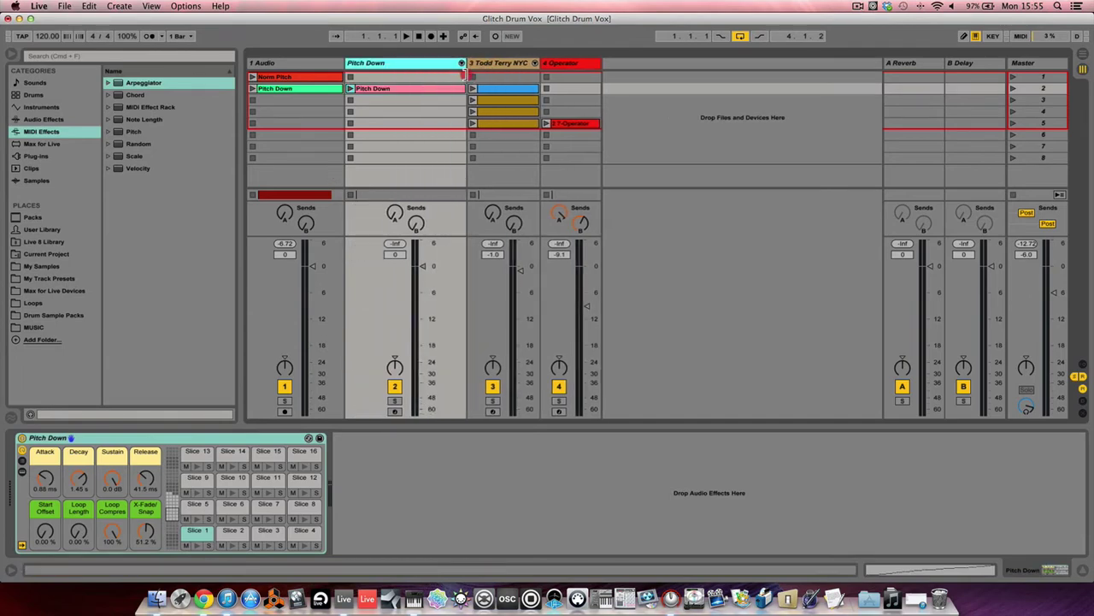
pyautogui.click(405, 89)
pyautogui.click(405, 89)
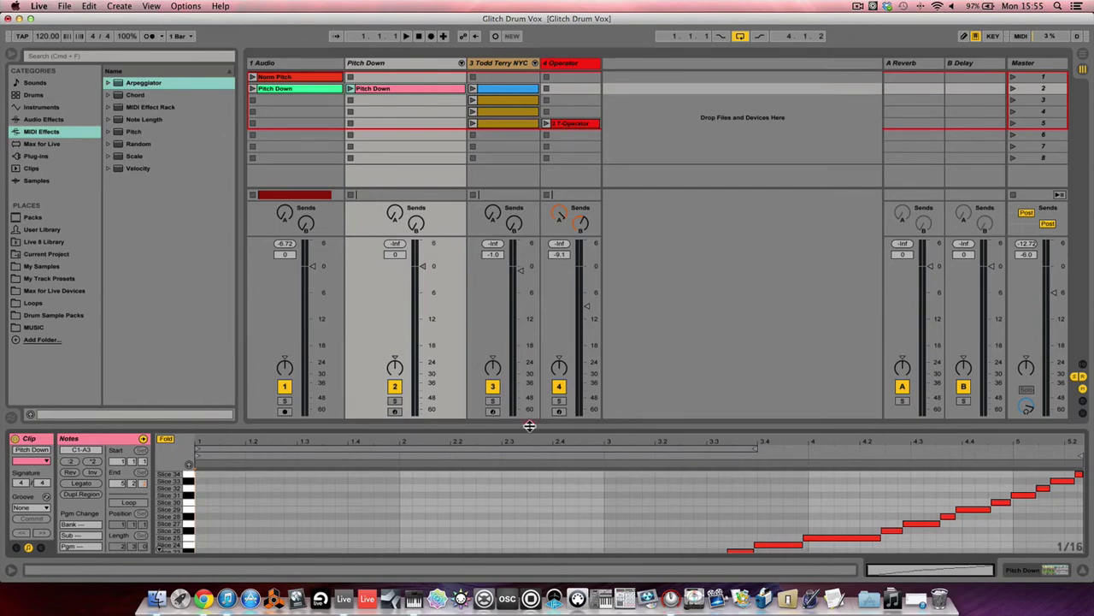
pyautogui.moveTo(527, 428); pyautogui.dragTo(564, 247)
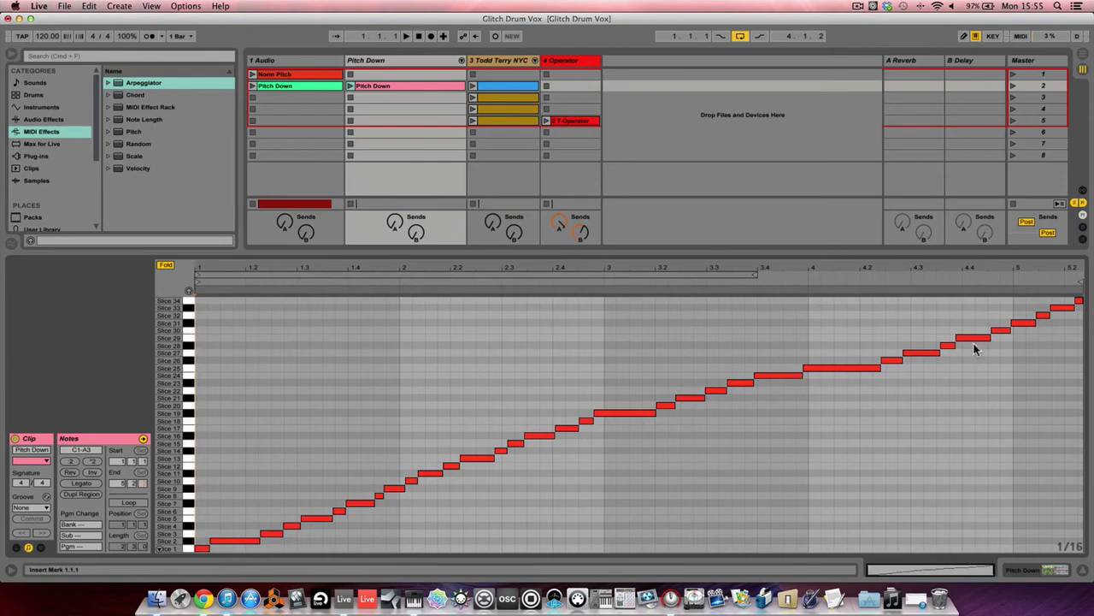
pyautogui.moveTo(505, 275)
pyautogui.mouseDown()
pyautogui.moveTo(506, 317)
pyautogui.moveTo(504, 277)
pyautogui.mouseUp()
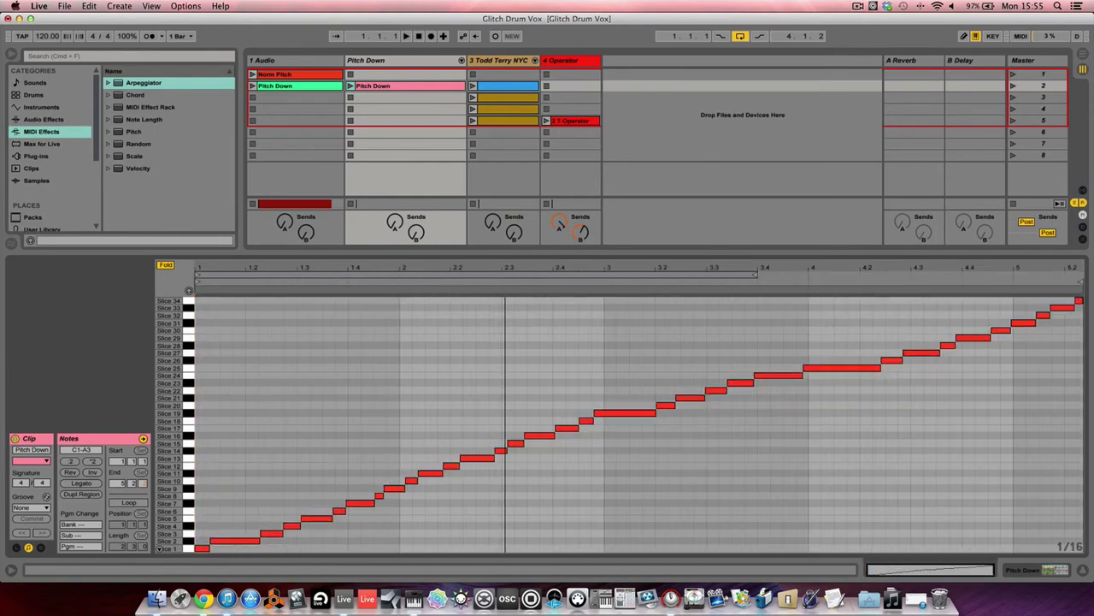
pyautogui.click(351, 86)
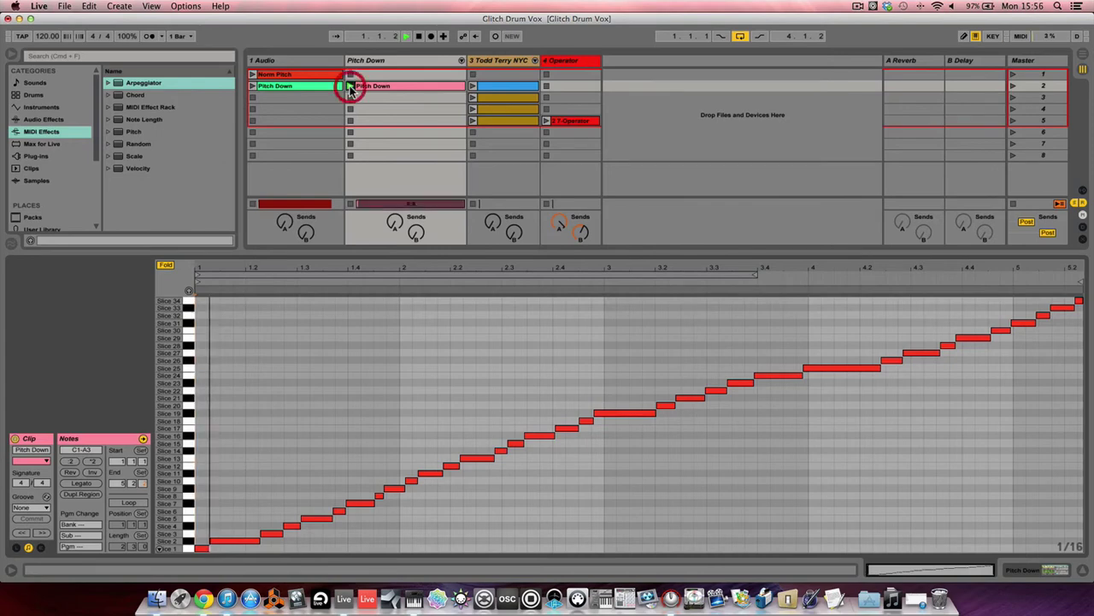
pyautogui.click(349, 205)
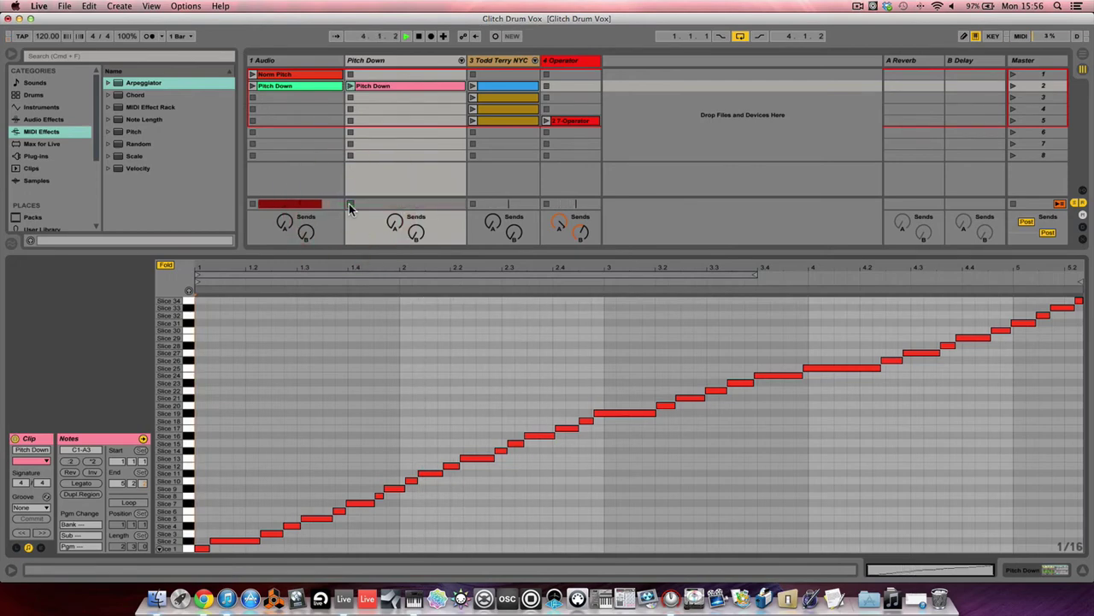
# - In Arrangement, delete Norm Pitch-3 and turn looping off, then relaunch Pitch Down in Session
pyautogui.press('Tab')
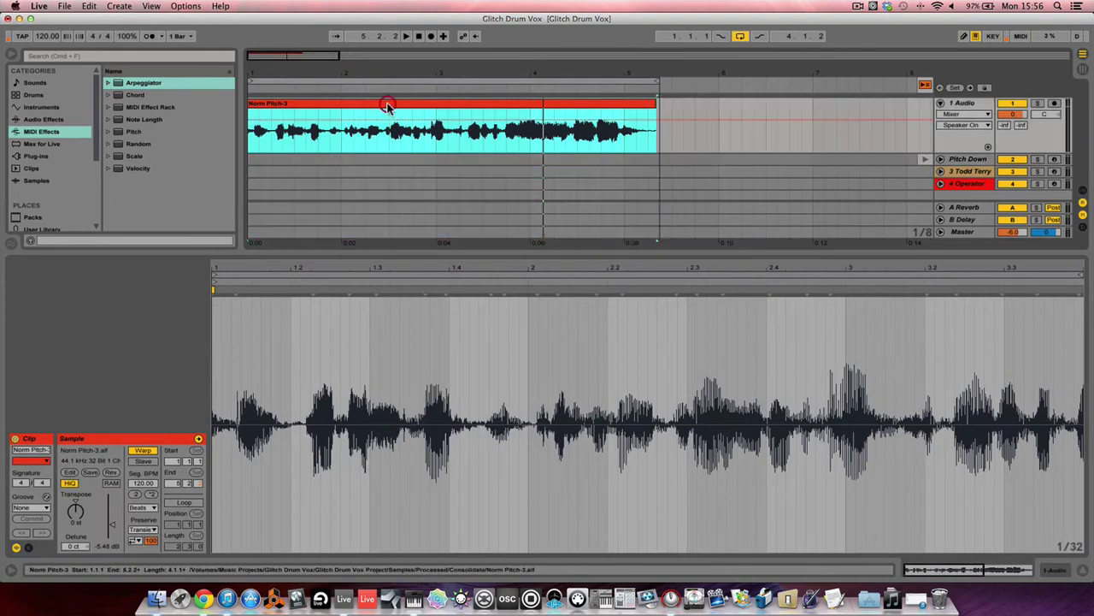
pyautogui.press('Delete')
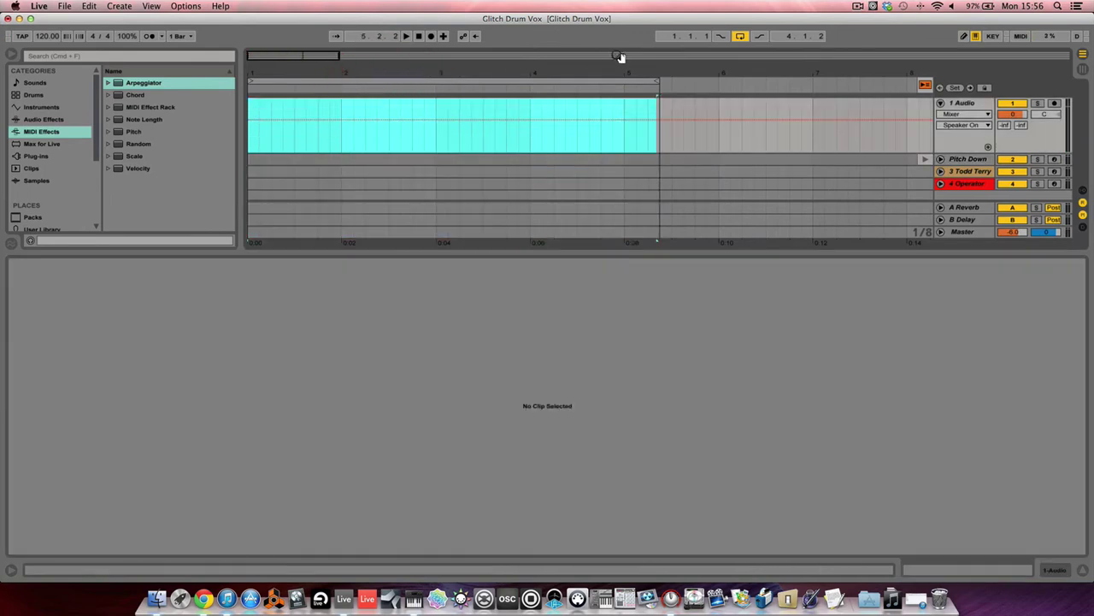
pyautogui.click(745, 36)
pyautogui.press('Tab')
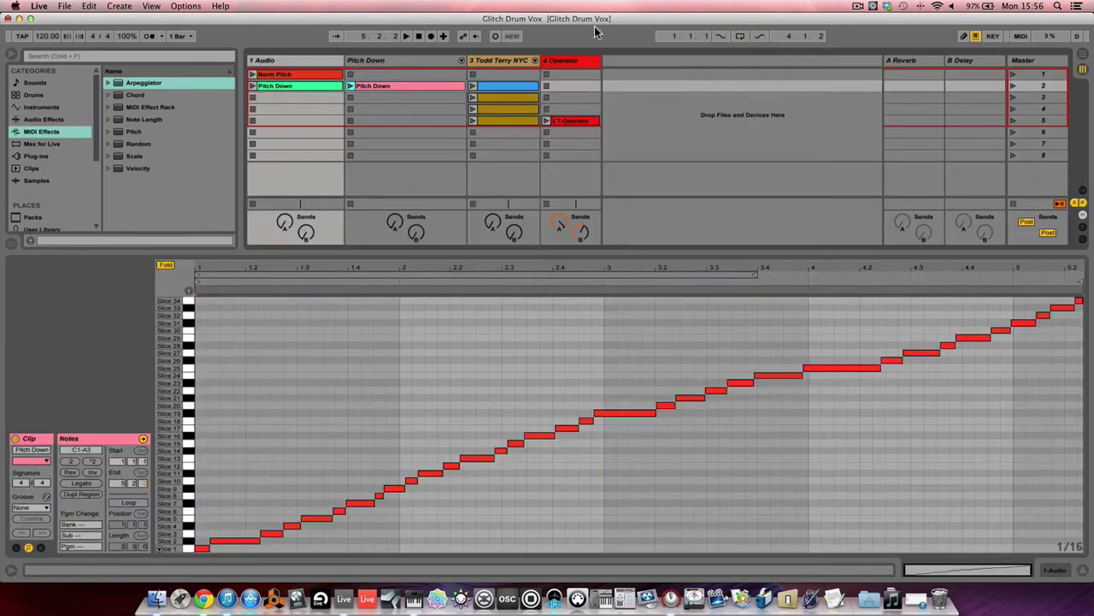
pyautogui.click(350, 85)
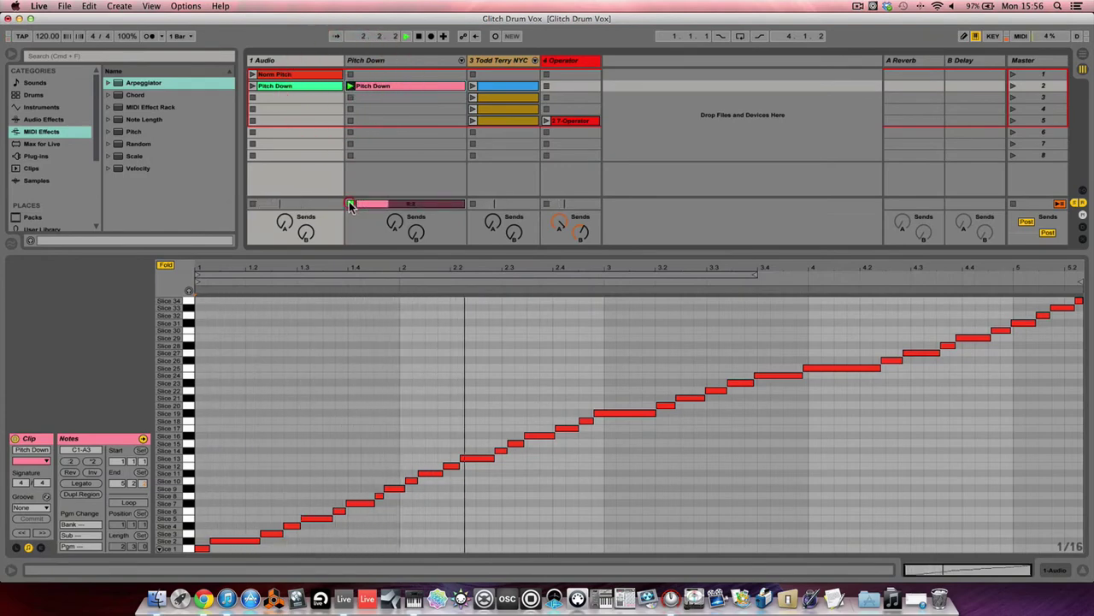
pyautogui.moveTo(521, 248); pyautogui.dragTo(484, 423)
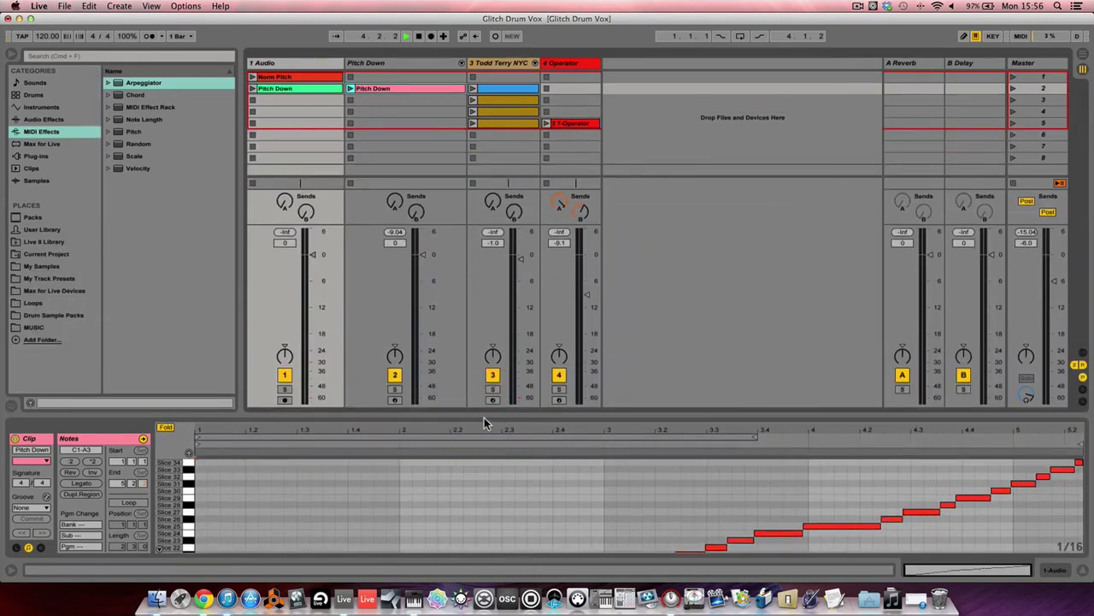
# - Show the Pitch Down track's Drum Rack and page its pads to Slices 17–32 and back to 1–16
pyautogui.click(389, 90)
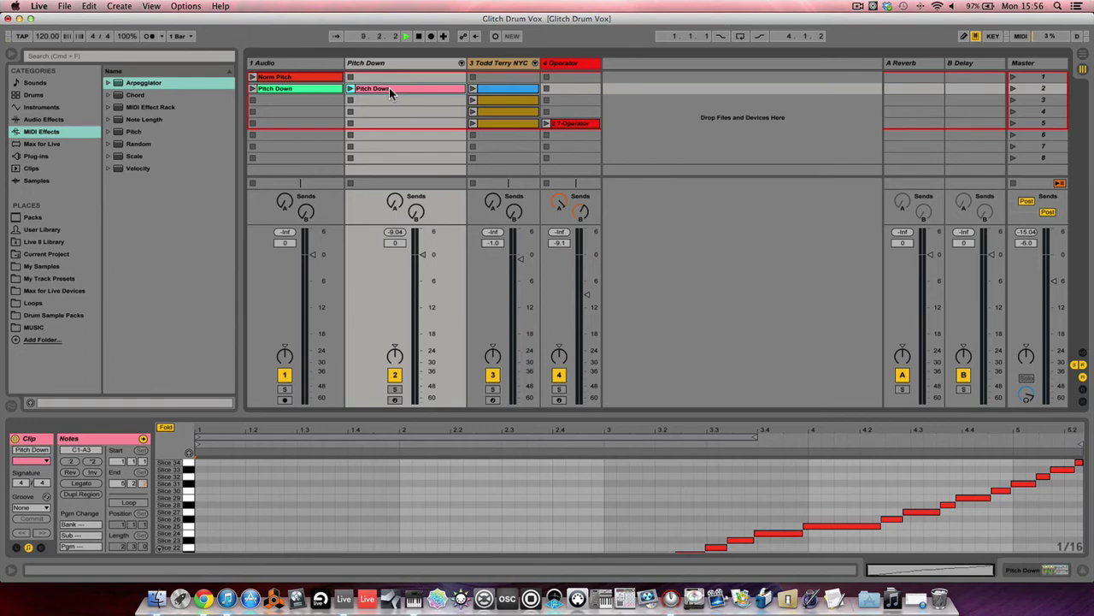
pyautogui.doubleClick(389, 62)
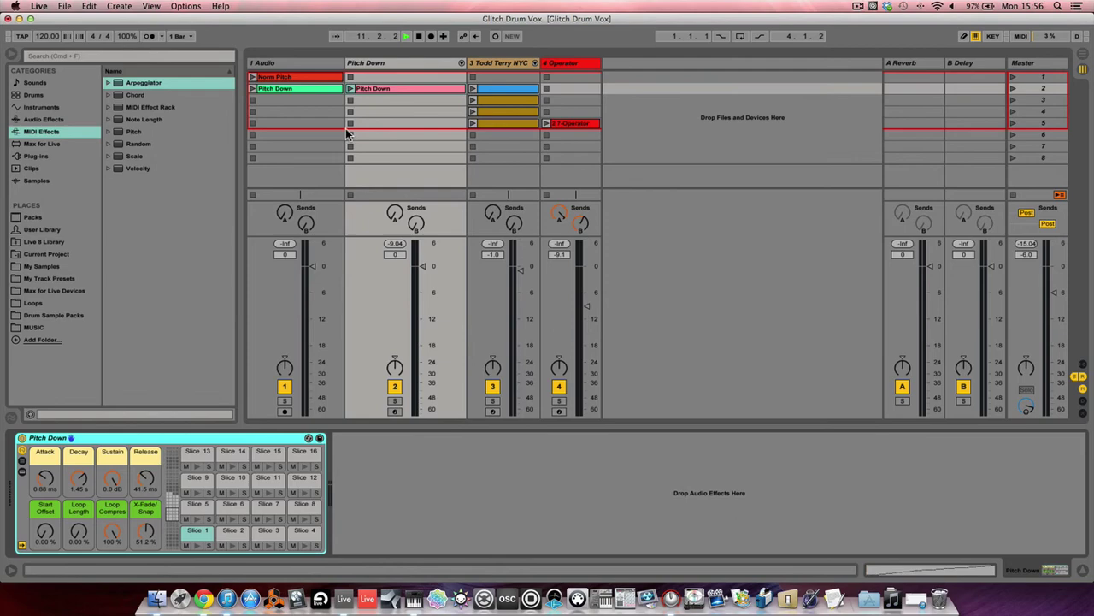
pyautogui.click(380, 66)
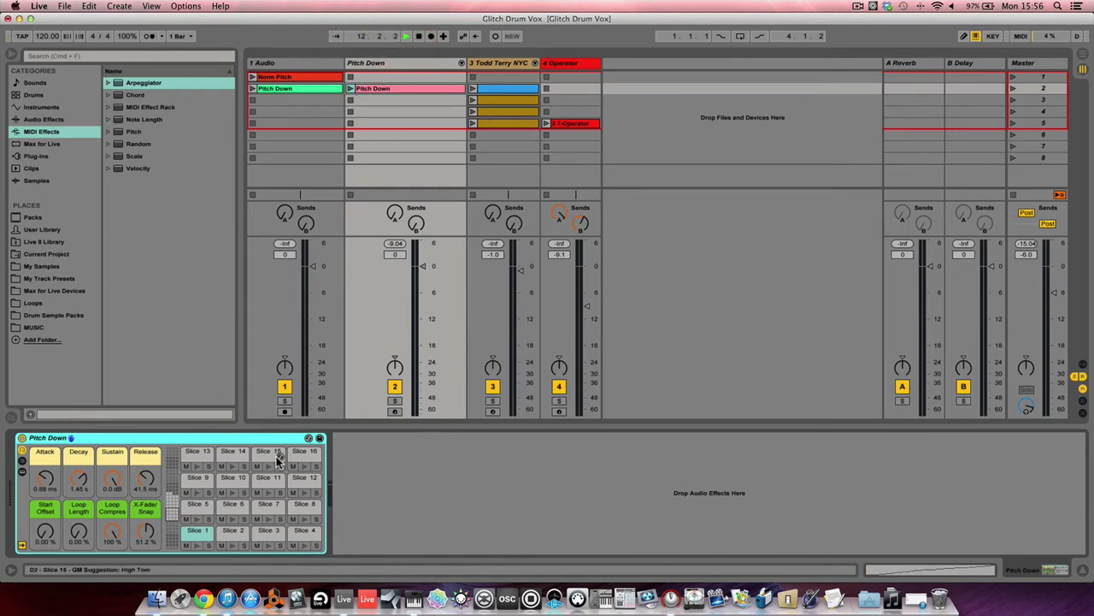
pyautogui.click(172, 501)
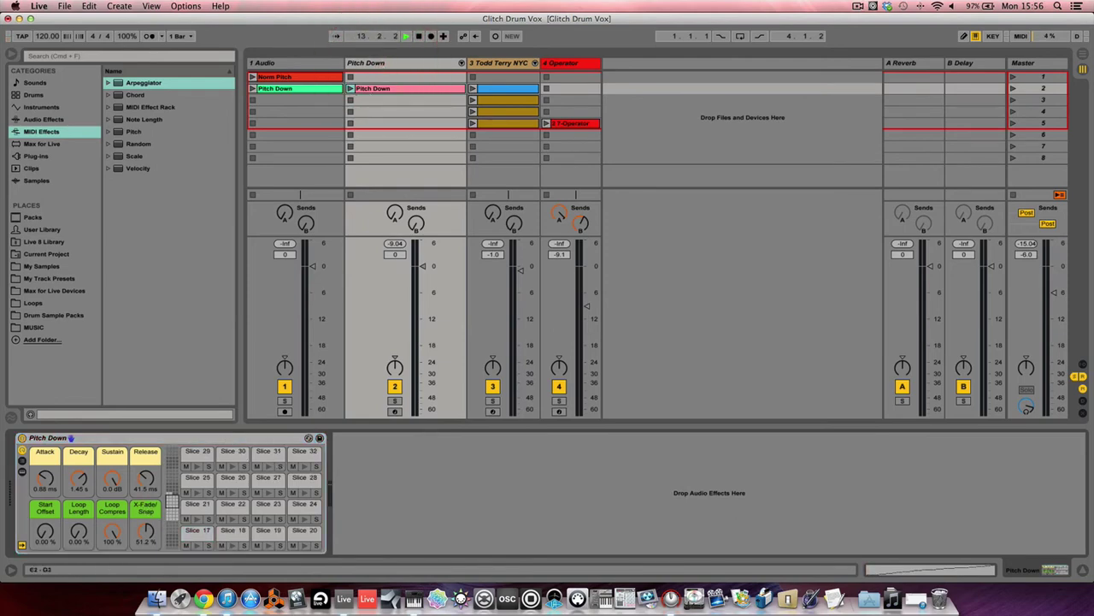
pyautogui.click(173, 514)
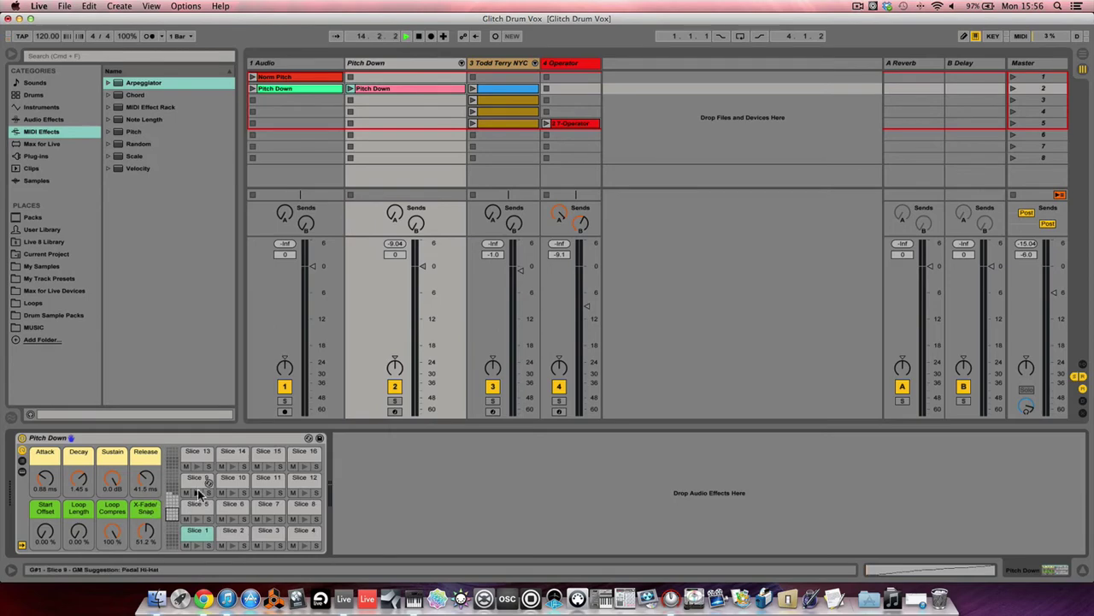
pyautogui.click(161, 504)
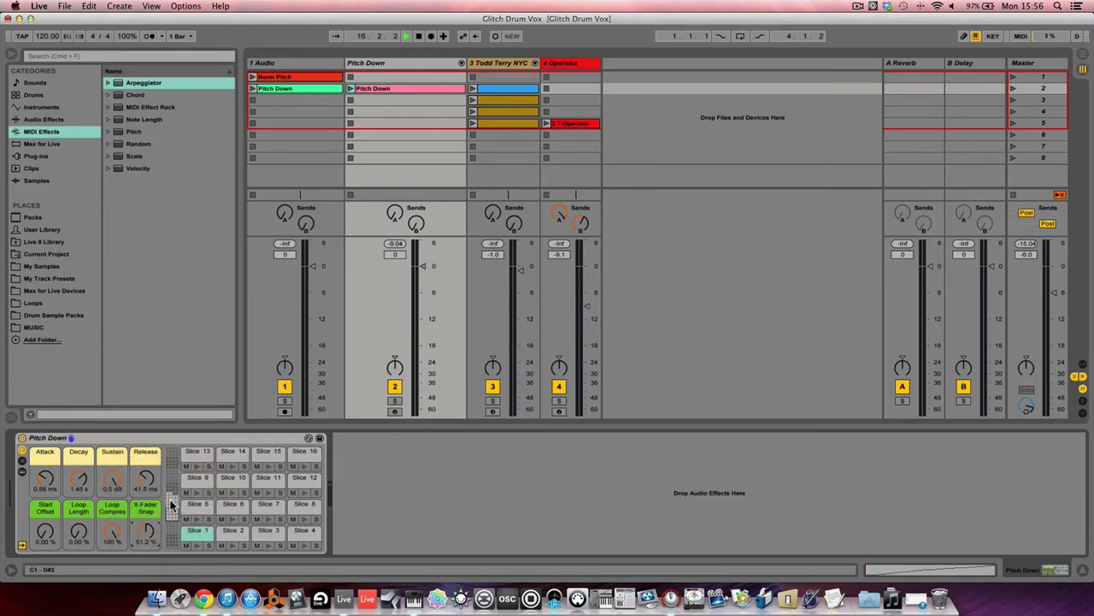
# - Arm Pitch Down, trigger slices with the J and D keys, and shorten the slices' decay to 512 ms
pyautogui.click(394, 413)
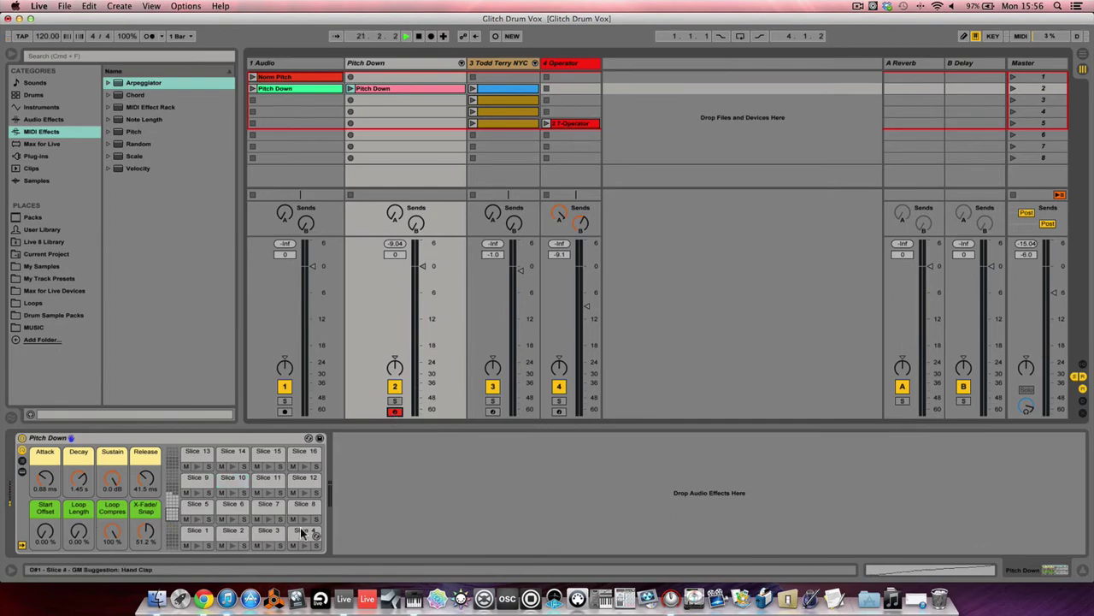
pyautogui.press('j')
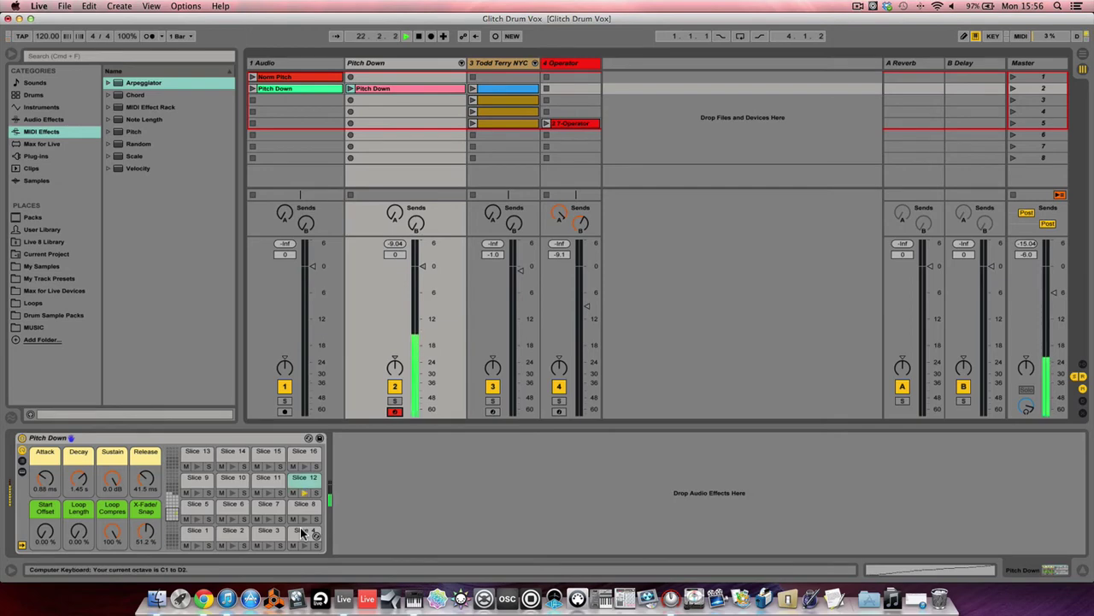
pyautogui.press('d')
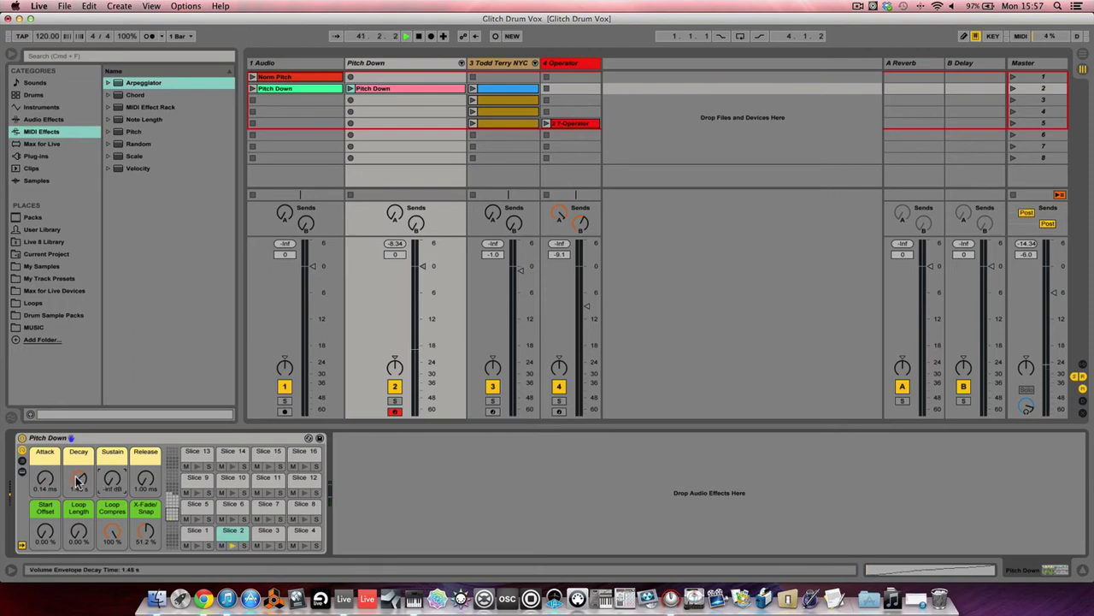
pyautogui.moveTo(79, 479); pyautogui.dragTo(79, 486)
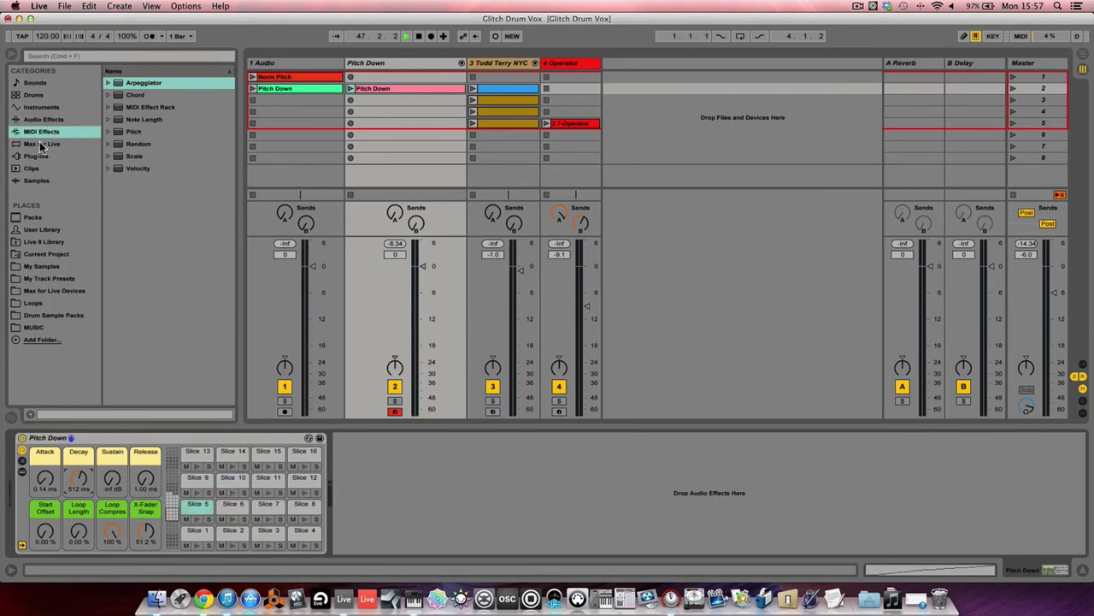
# - Add a soft-clipping Glue Compressor at about 11.4 dB makeup, then raise the reverb and delay sends
pyautogui.click(45, 119)
pyautogui.click(134, 202)
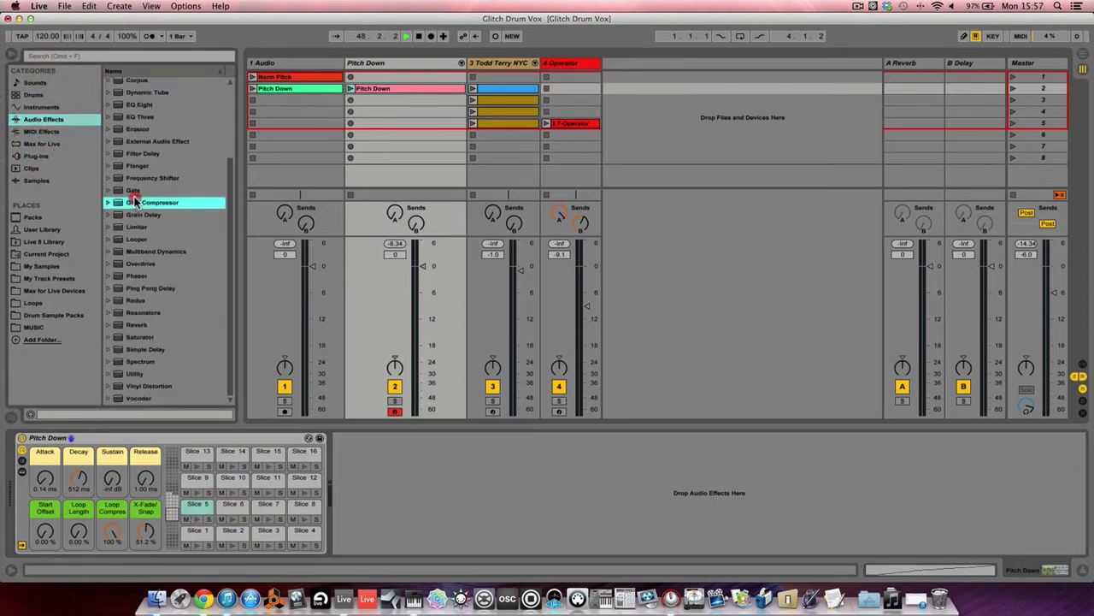
pyautogui.moveTo(134, 201); pyautogui.dragTo(342, 488)
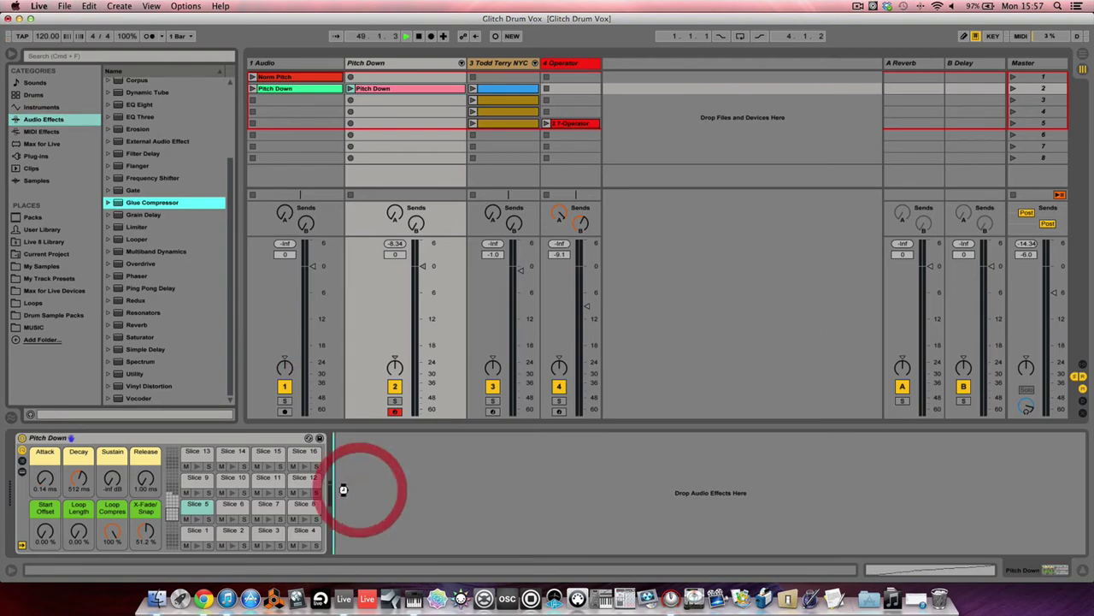
pyautogui.click(490, 460)
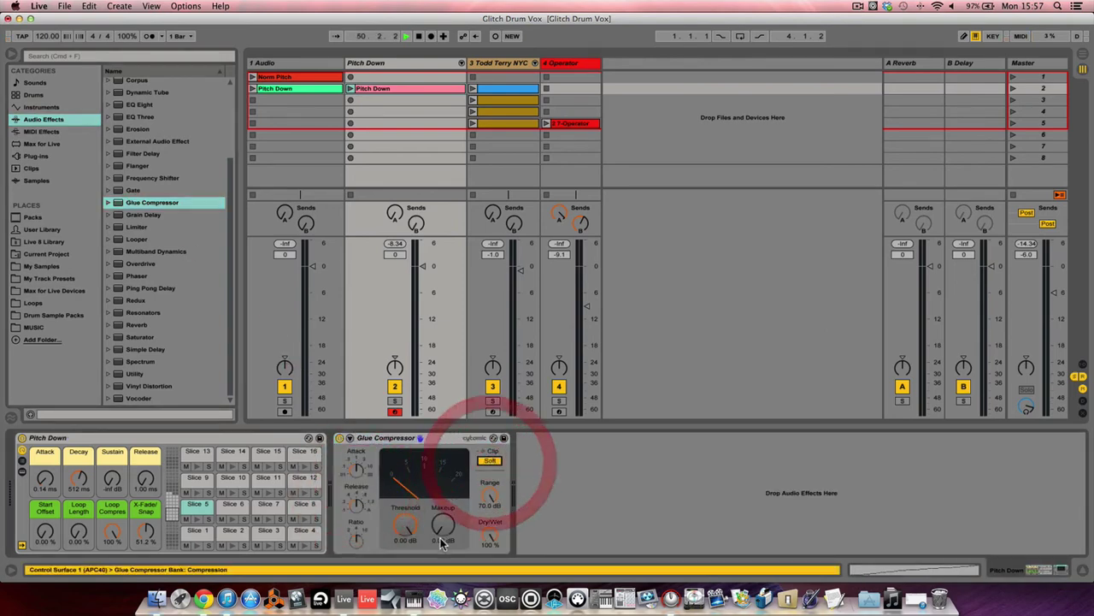
pyautogui.moveTo(443, 525); pyautogui.dragTo(443, 511)
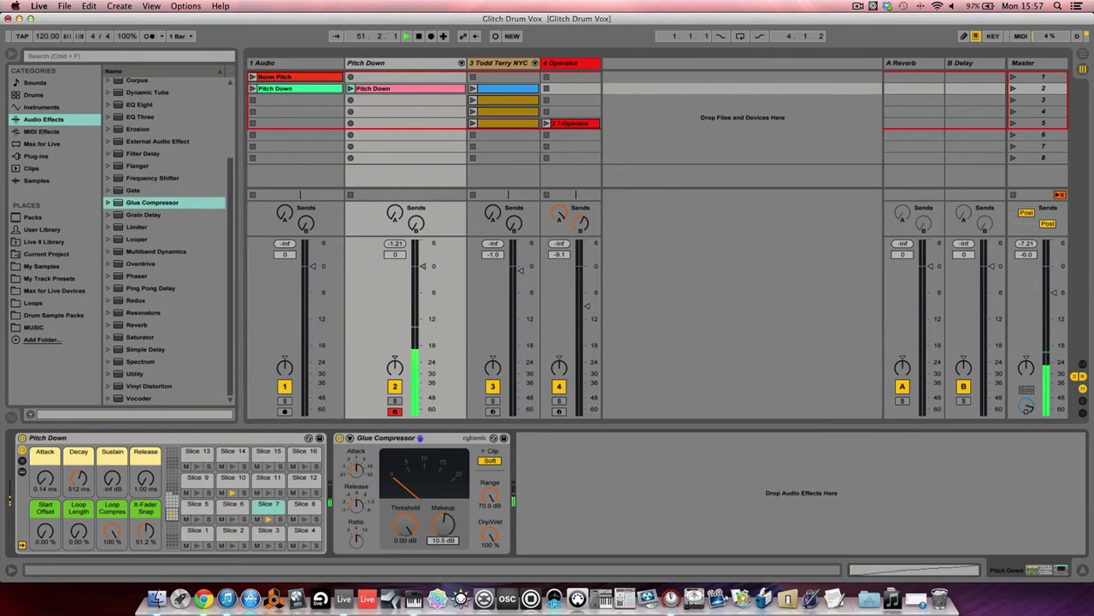
pyautogui.moveTo(443, 525); pyautogui.dragTo(443, 521)
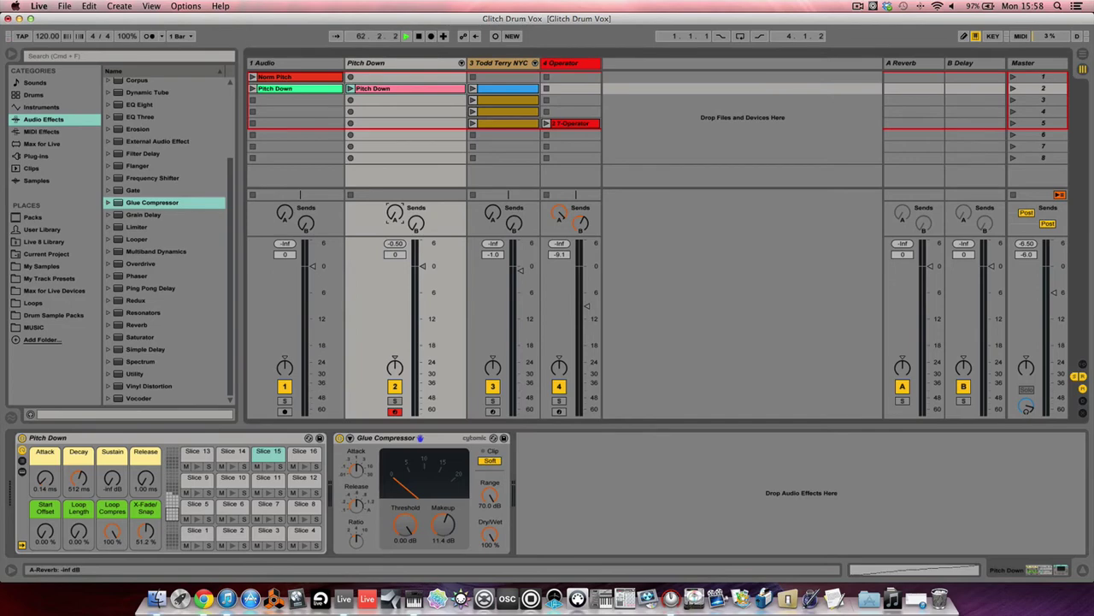
pyautogui.moveTo(394, 214); pyautogui.dragTo(394, 195)
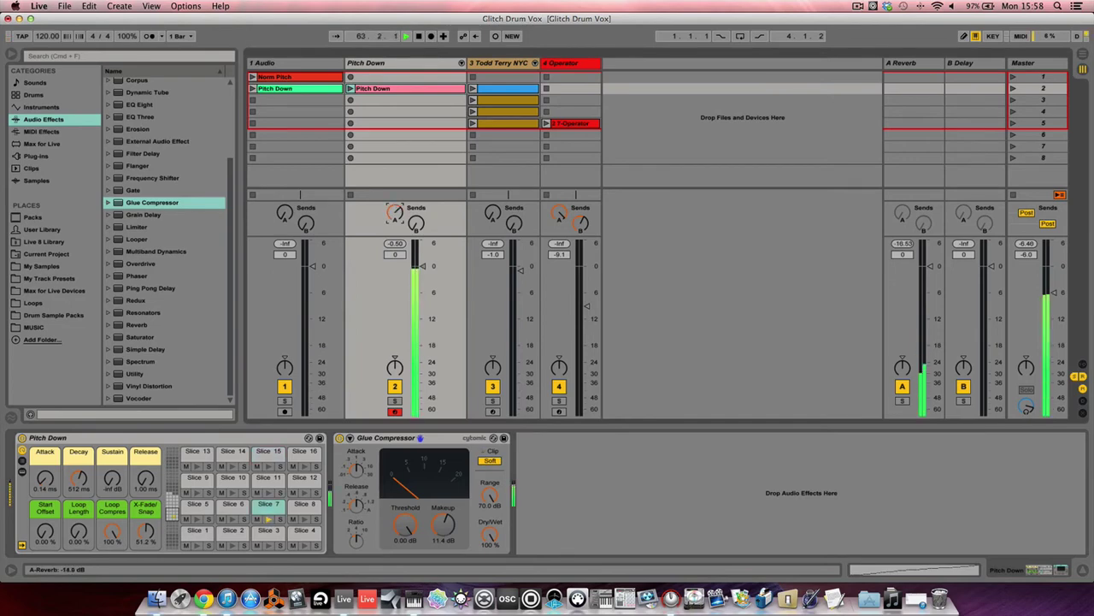
pyautogui.moveTo(416, 223); pyautogui.dragTo(416, 211)
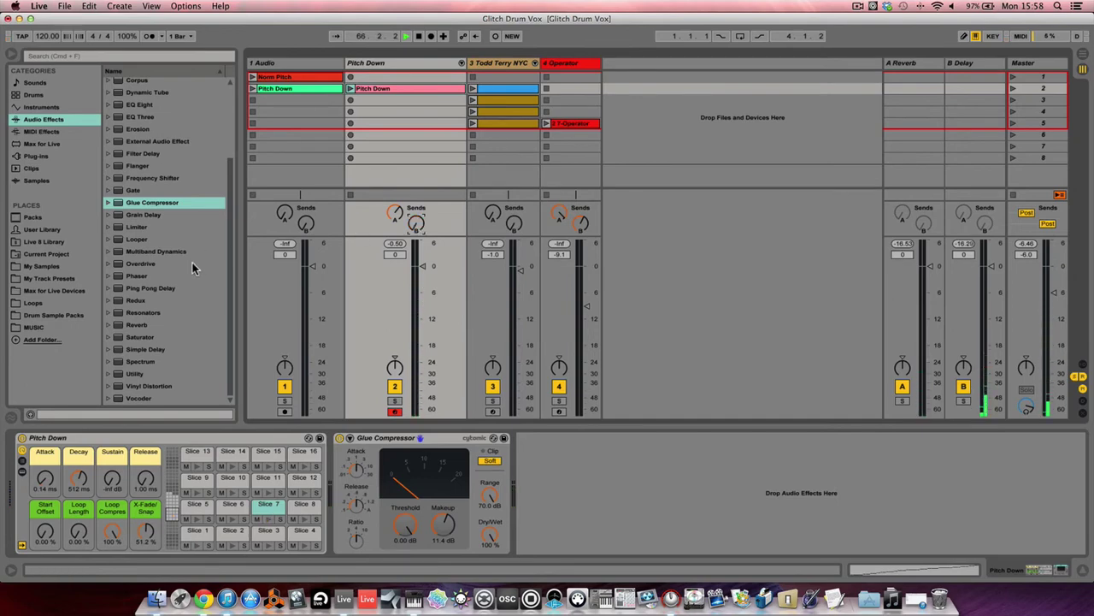
# - Add a Ping Pong Delay with a 2.59 kHz filter, free 47.8 ms time and 25% dry/wet
pyautogui.moveTo(150, 291); pyautogui.dragTo(552, 511)
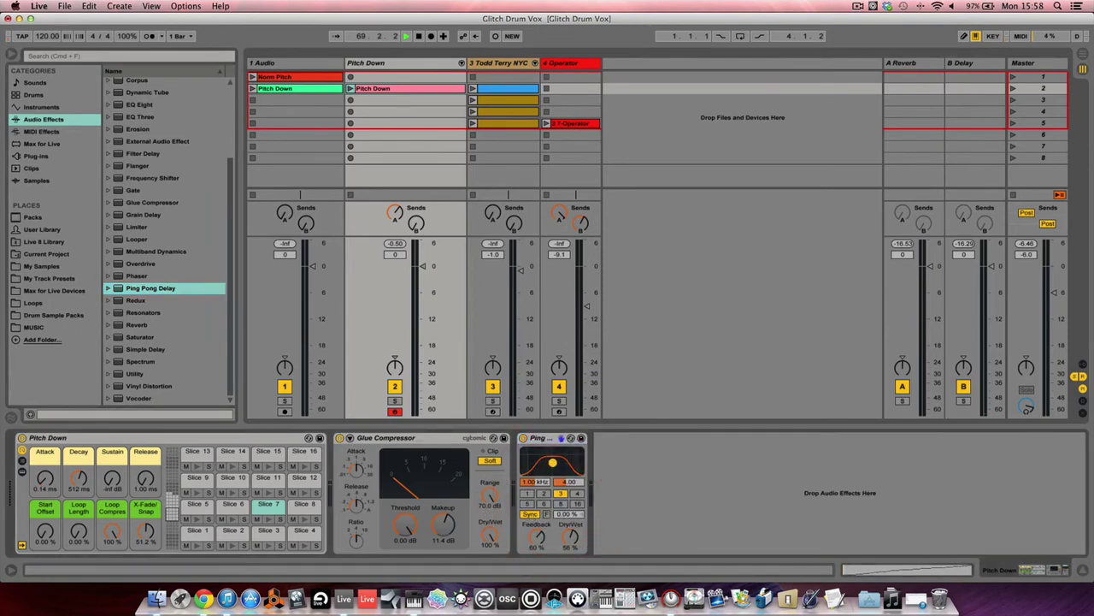
pyautogui.moveTo(551, 464); pyautogui.dragTo(558, 465)
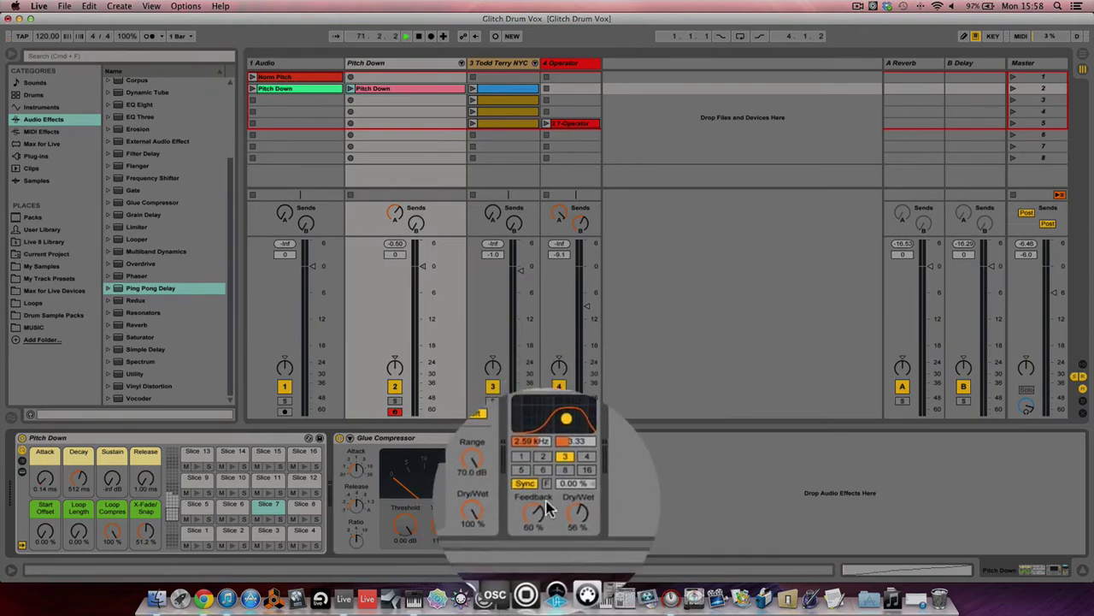
pyautogui.click(530, 504)
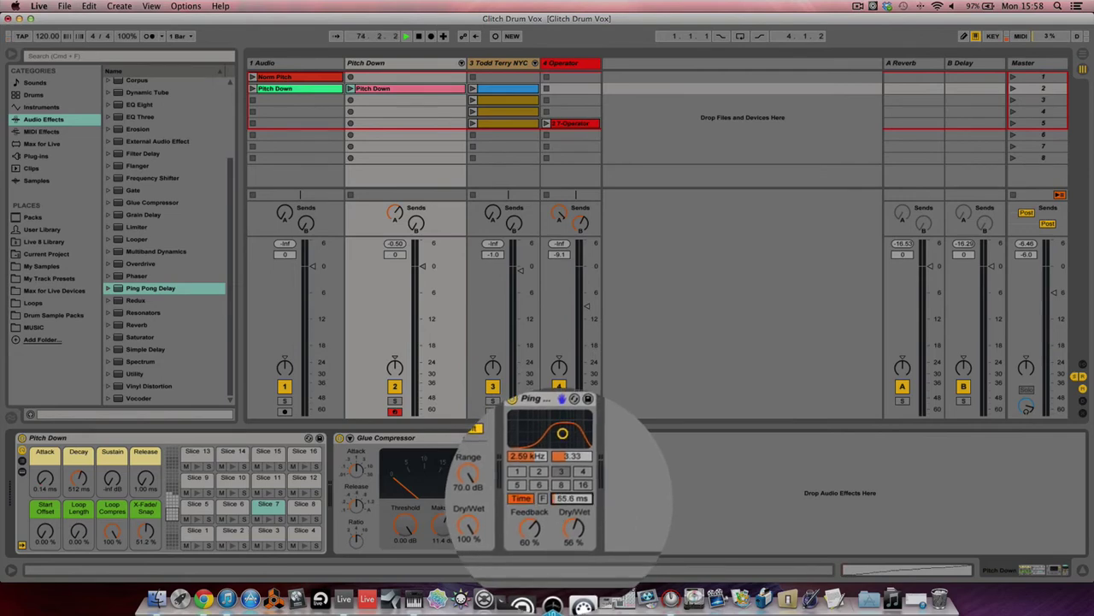
pyautogui.moveTo(561, 508); pyautogui.dragTo(603, 535)
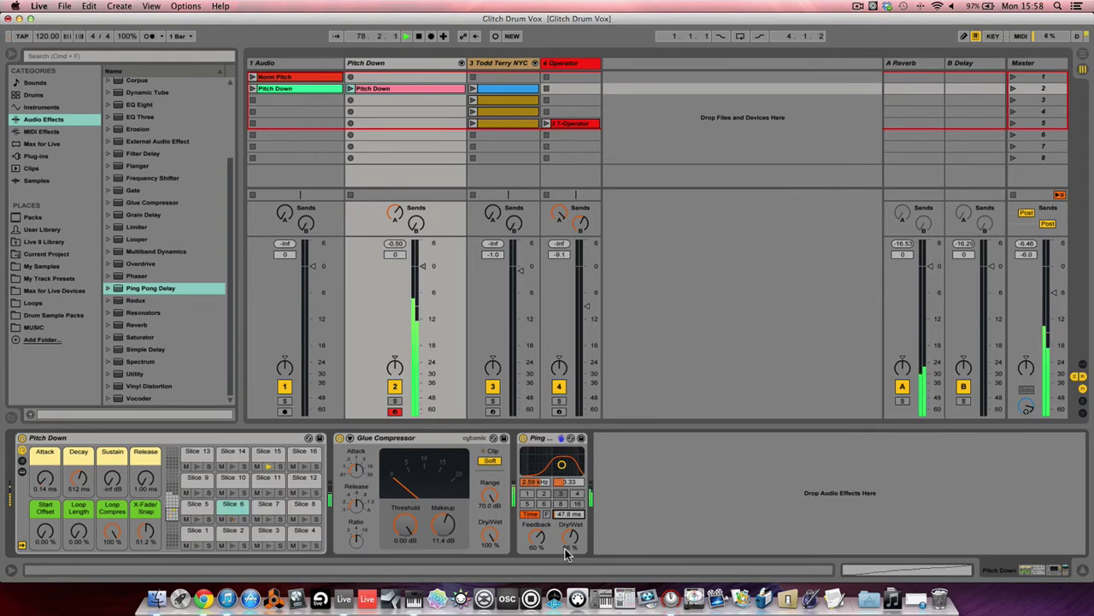
pyautogui.moveTo(564, 554); pyautogui.dragTo(565, 576)
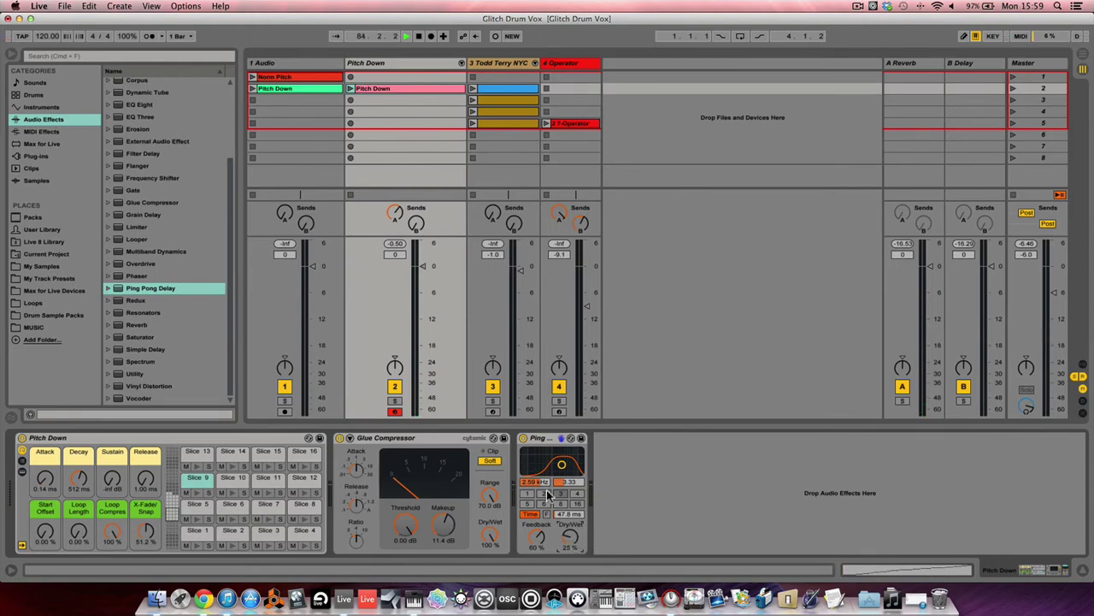
pyautogui.click(396, 89)
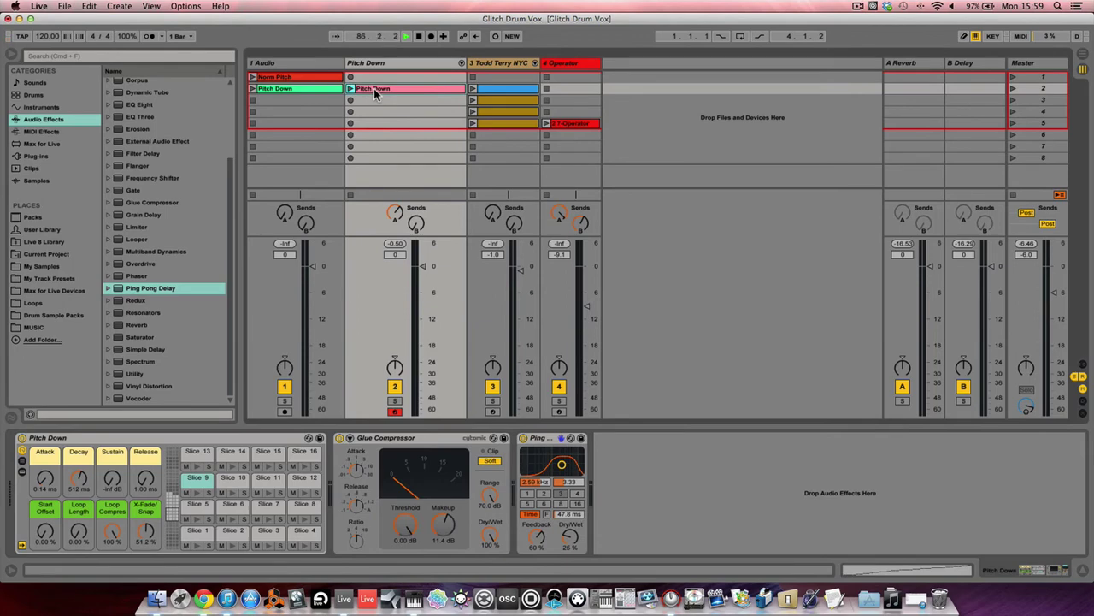
# - Audition the Pitch Down clip once more, then delete it
pyautogui.click(374, 90)
pyautogui.click(350, 89)
pyautogui.click(348, 195)
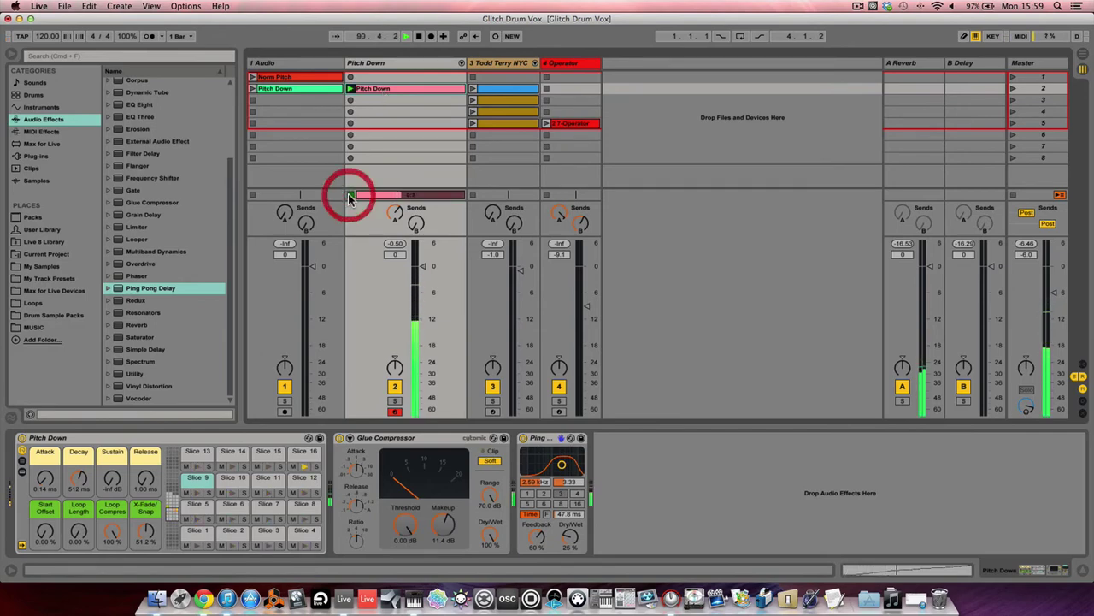
pyautogui.click(401, 89)
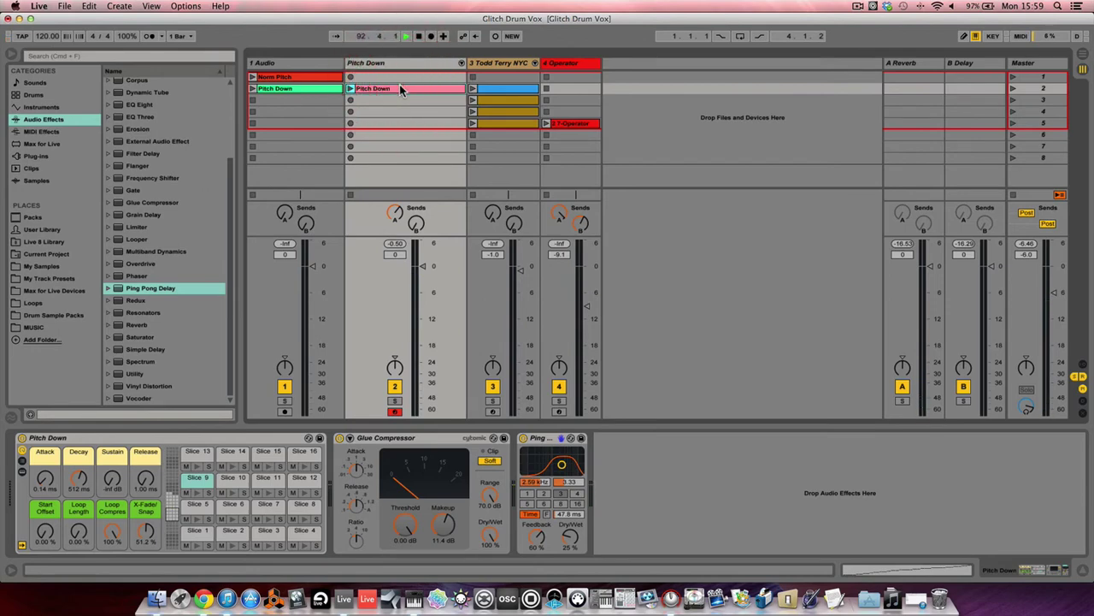
pyautogui.press('Delete')
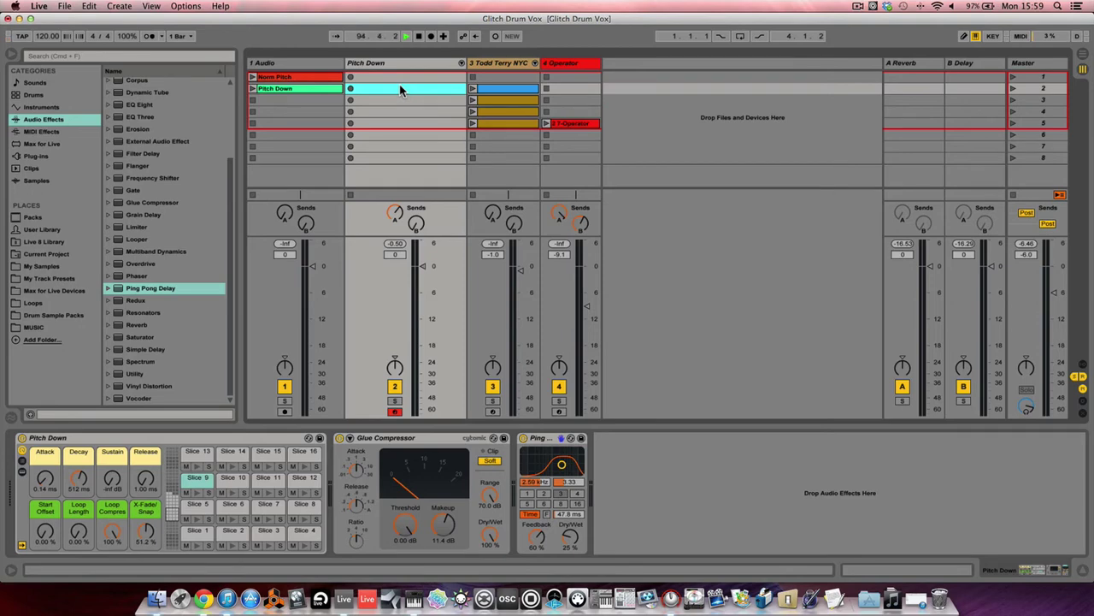
# - Lower the drum track to -8.8 dB and launch its blue Todd Terry NYC beat clip
pyautogui.click(492, 89)
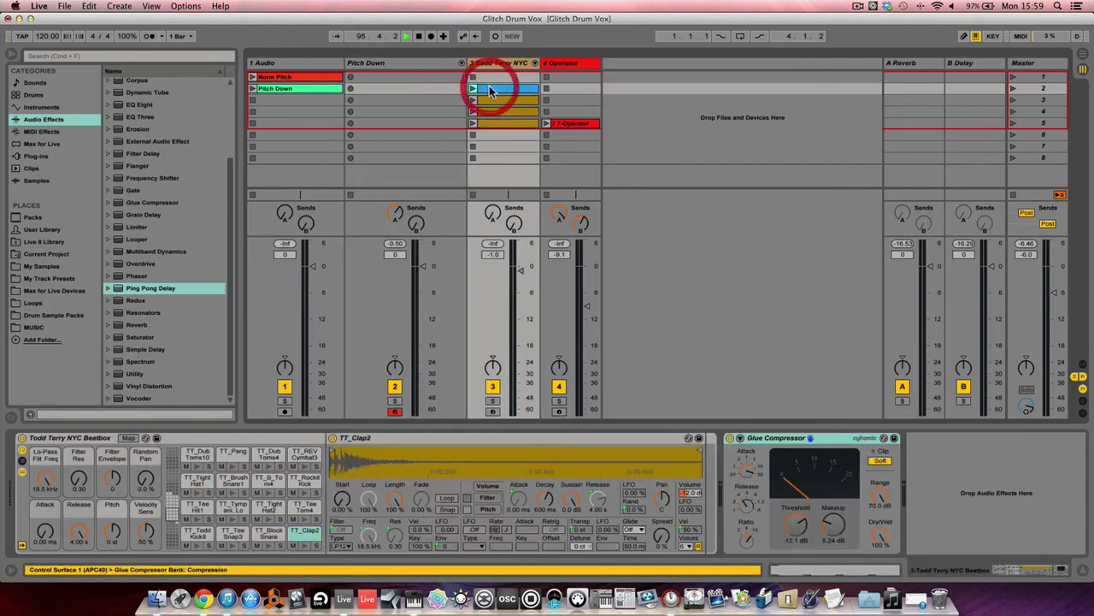
pyautogui.doubleClick(479, 91)
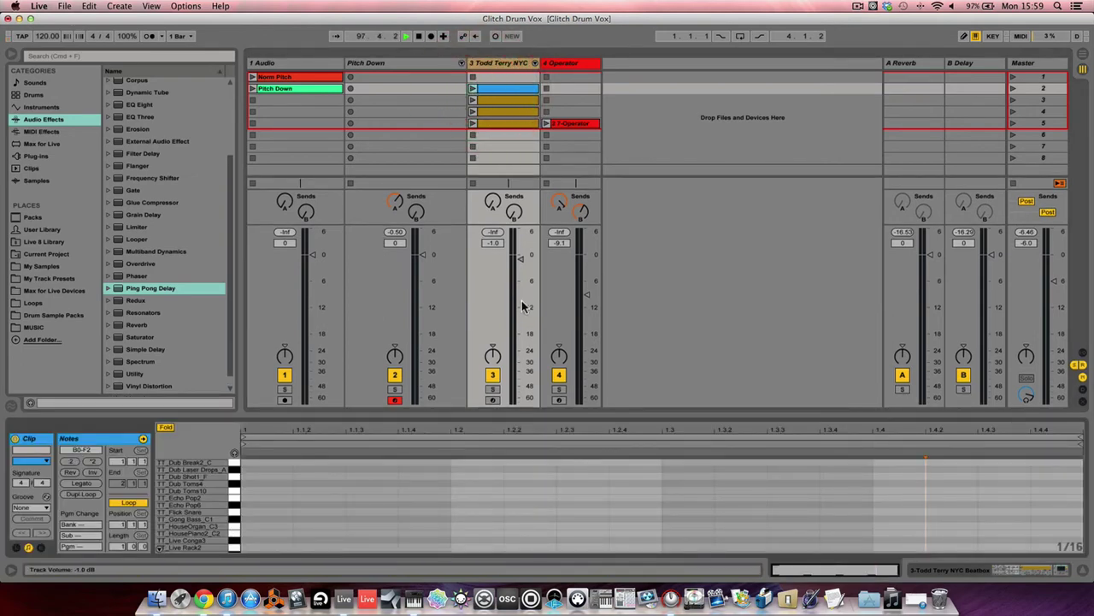
pyautogui.moveTo(518, 307); pyautogui.dragTo(520, 295)
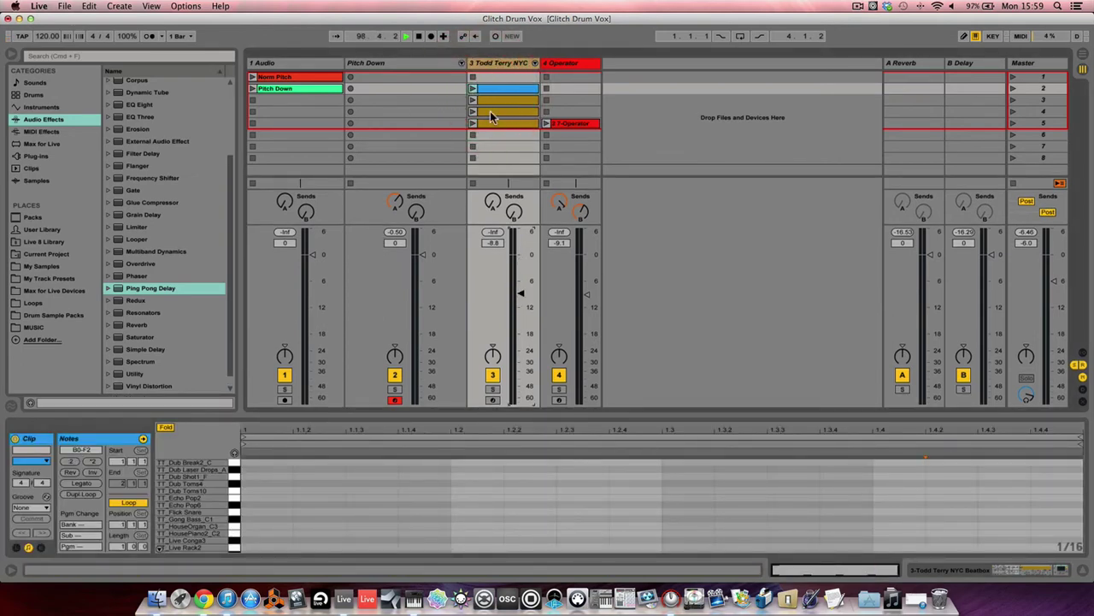
pyautogui.click(473, 89)
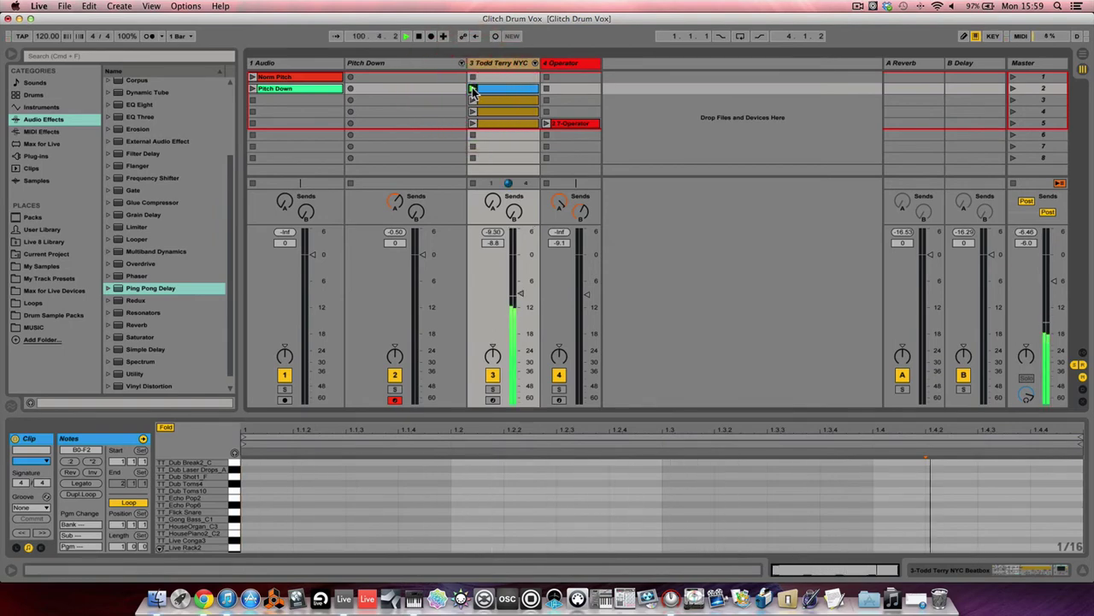
pyautogui.click(387, 89)
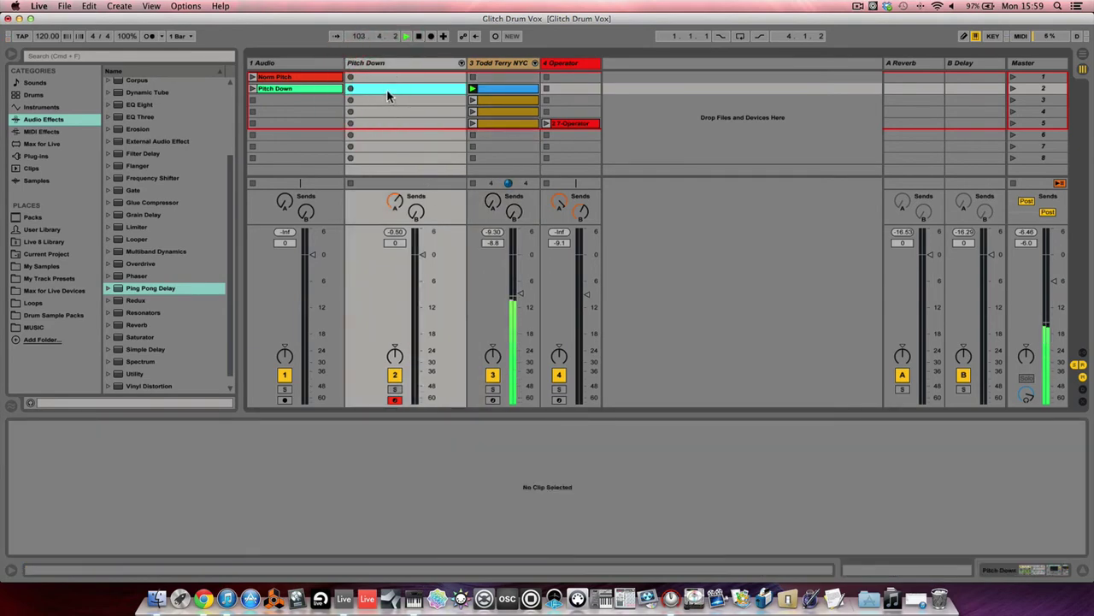
# - Create an empty MIDI clip in the Pitch Down slot, enlarge the note editor, and session-record into it
pyautogui.doubleClick(386, 88)
pyautogui.click(368, 89)
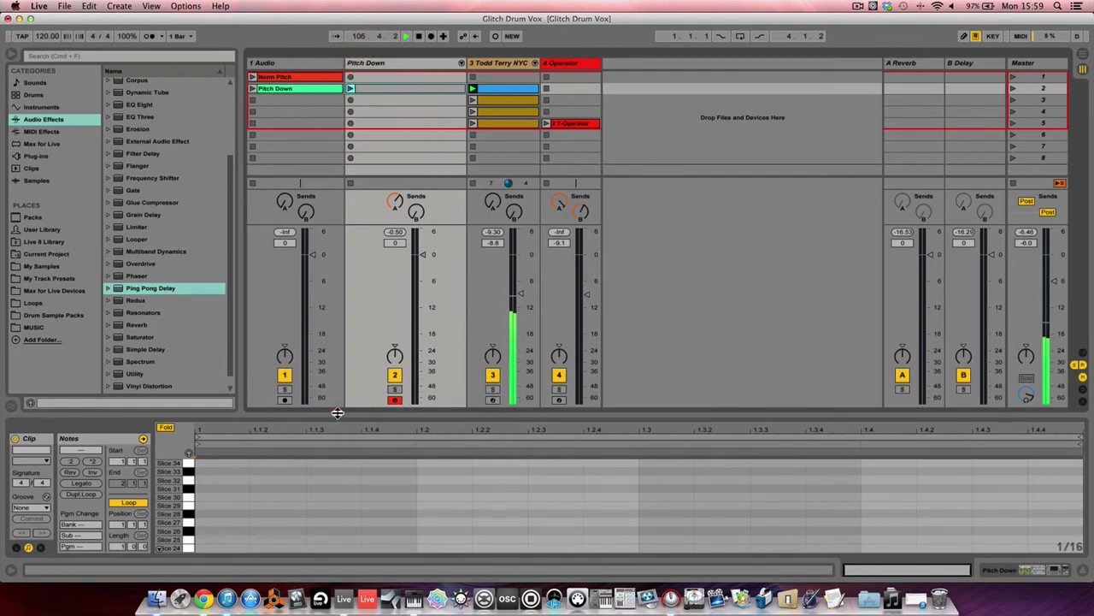
pyautogui.moveTo(337, 413); pyautogui.dragTo(362, 332)
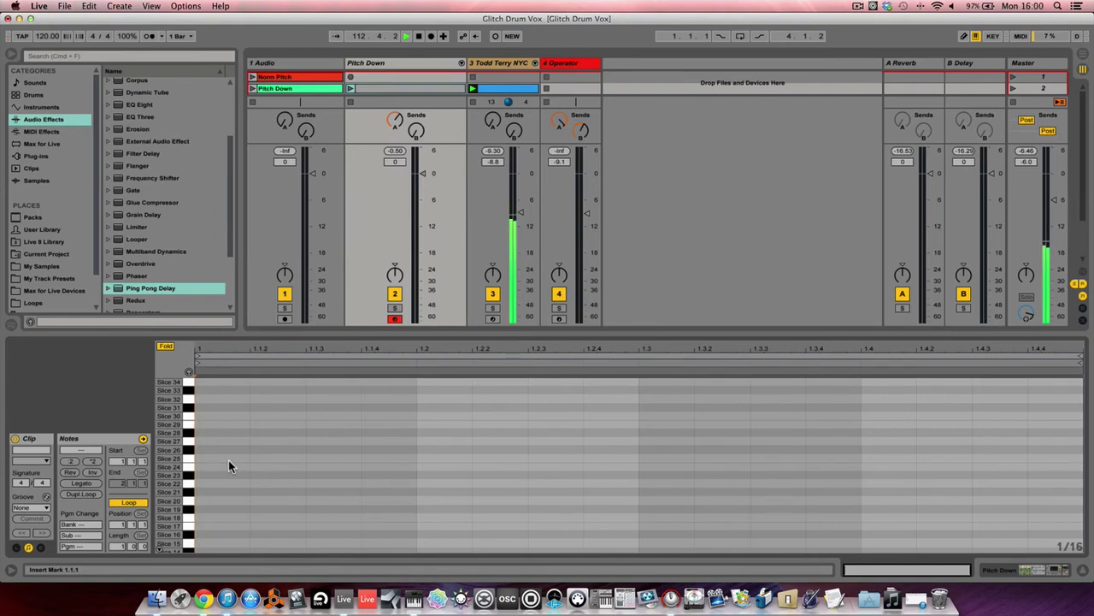
pyautogui.click(350, 89)
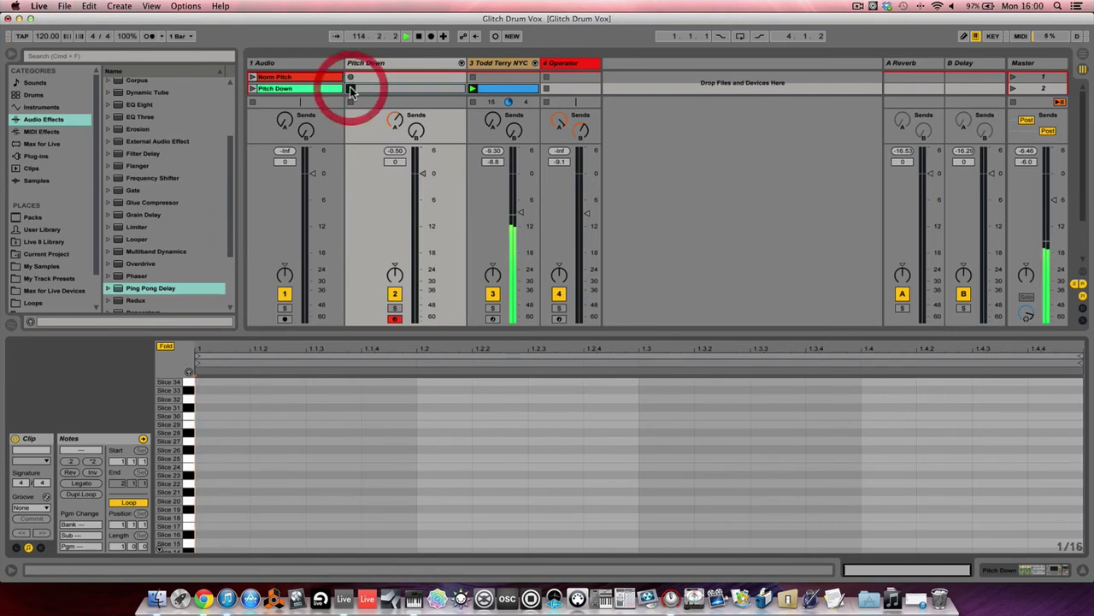
pyautogui.click(496, 36)
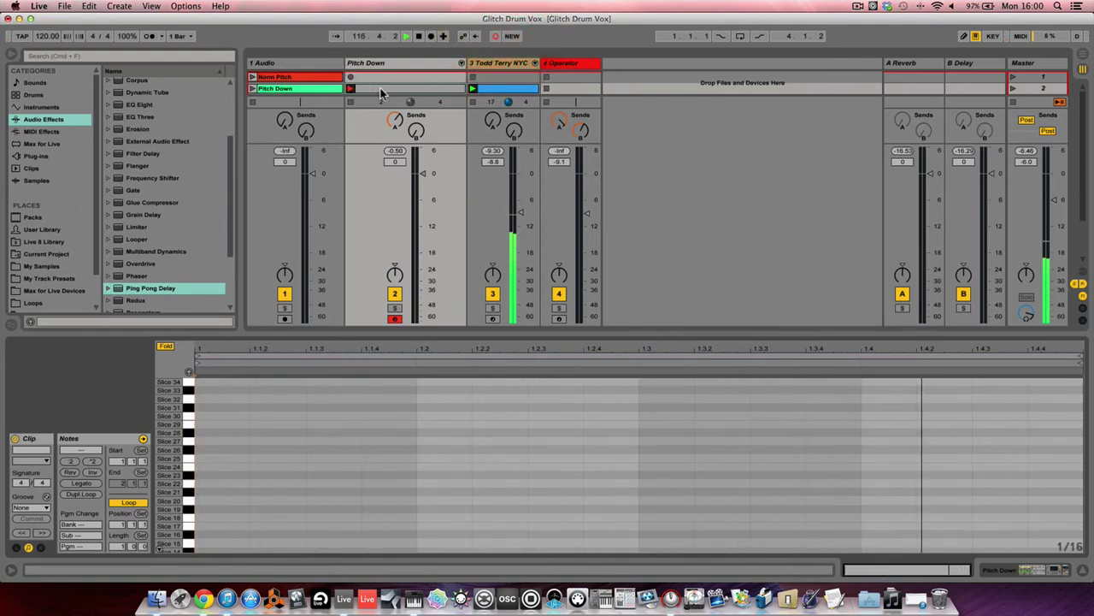
# - Check that Record Quantization in the Edit menu is set to Sixteenth-Note, changing nothing
pyautogui.click(89, 7)
pyautogui.moveTo(153, 304)
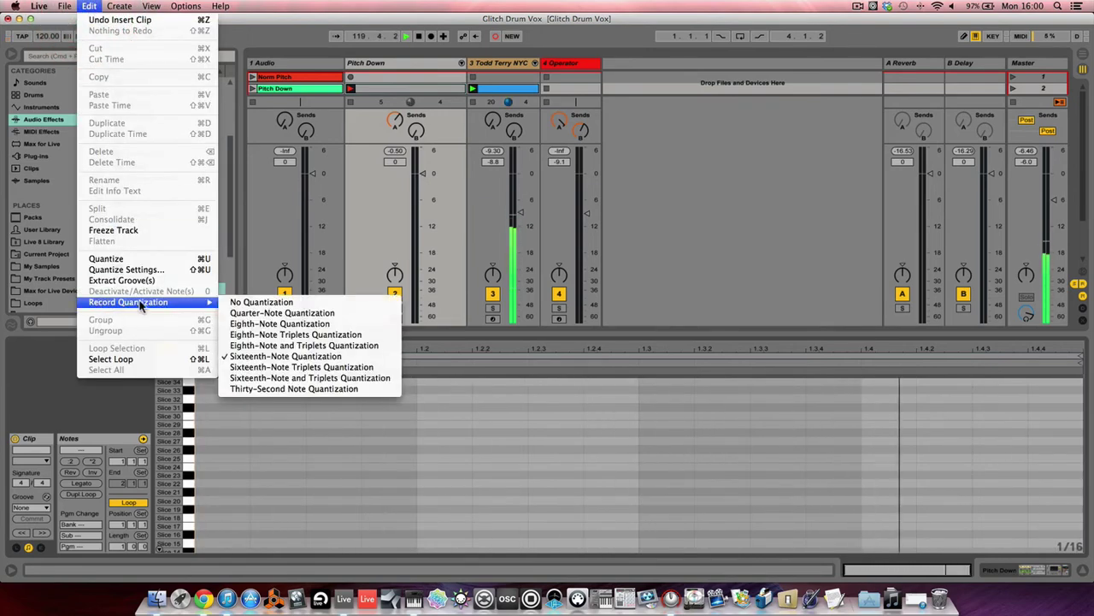
pyautogui.click(379, 87)
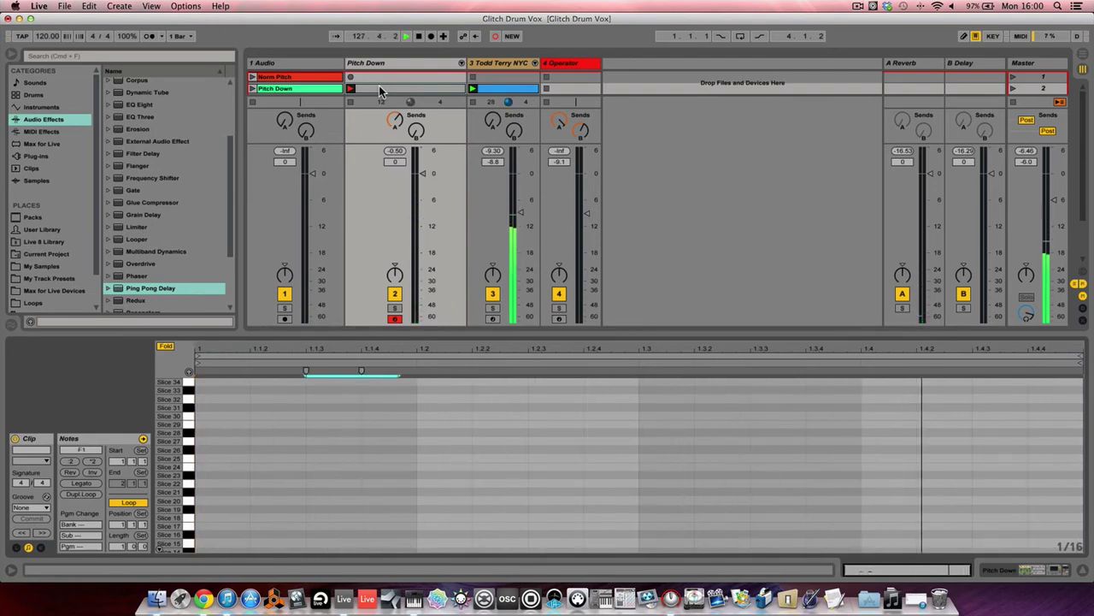
# - Toggle Session Record on and off over several passes to overdub more vocal slice notes
pyautogui.click(499, 37)
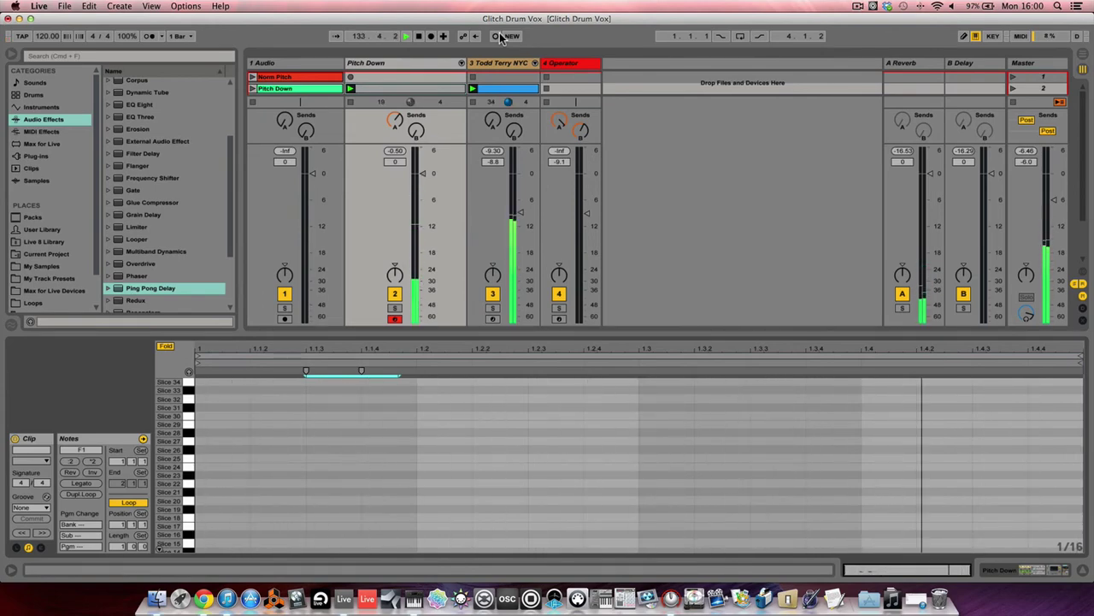
pyautogui.click(497, 36)
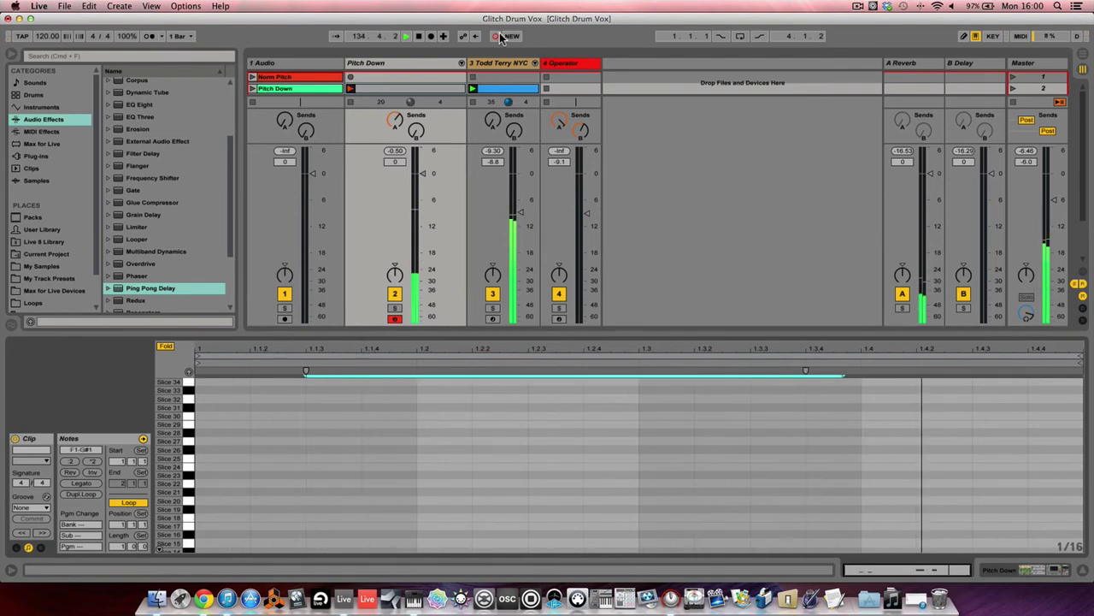
pyautogui.click(497, 35)
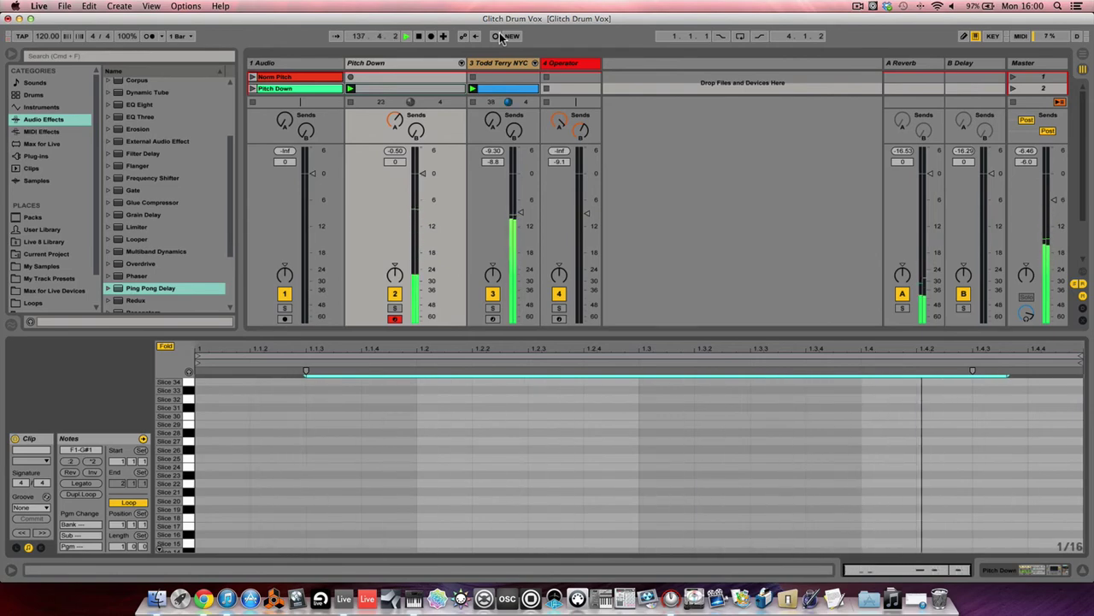
pyautogui.click(496, 36)
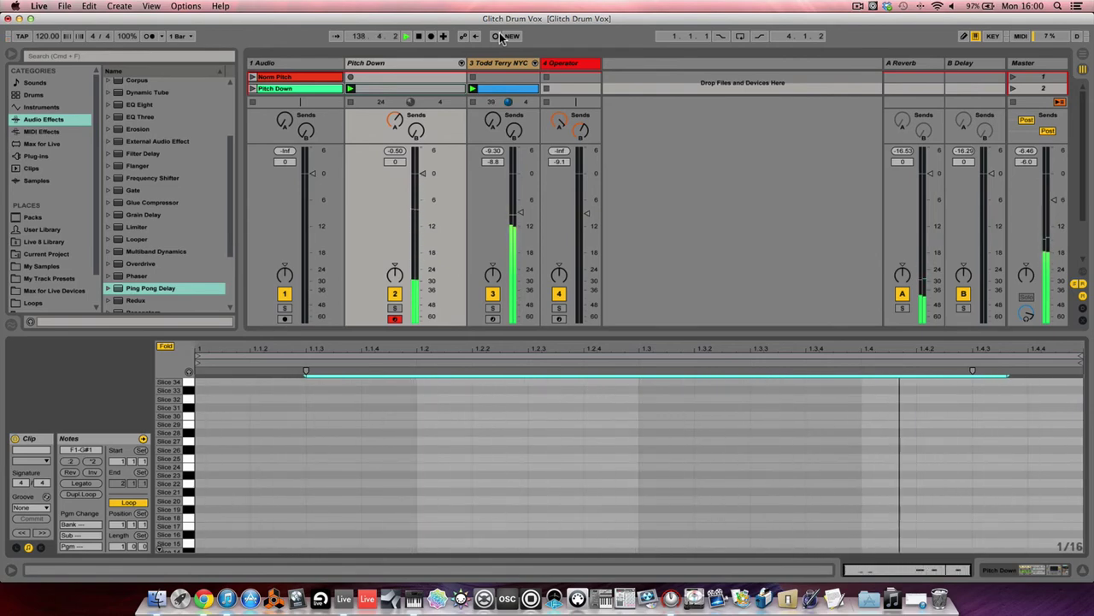
pyautogui.click(496, 36)
# - Play Pitch Down without drums, duplicate it to two bars, record a Slice 2 note at 2.2.3, hide Detail View
pyautogui.click(388, 89)
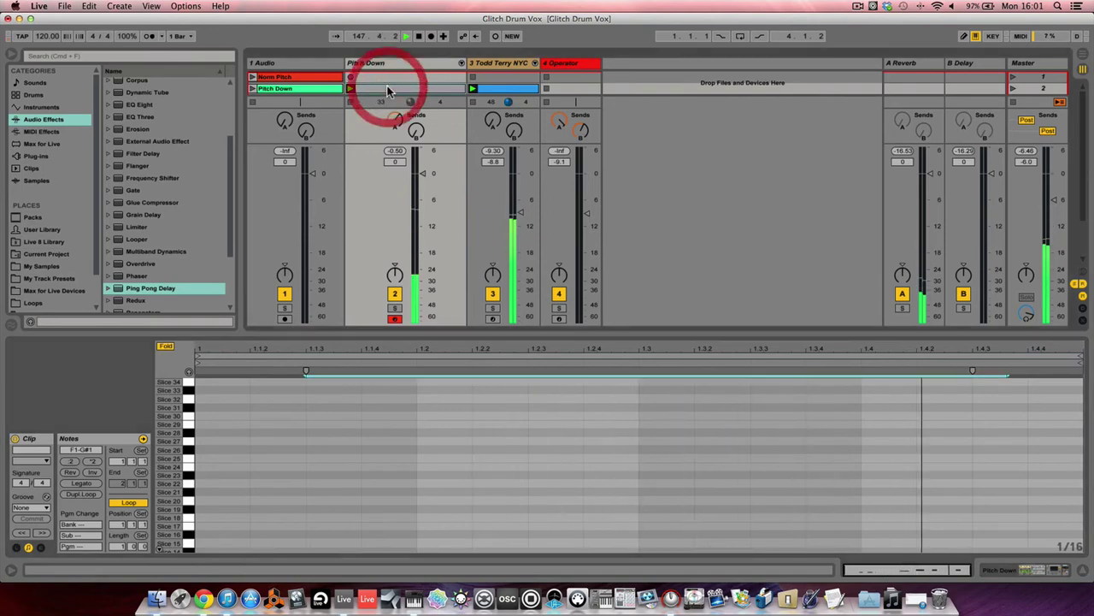
pyautogui.click(473, 102)
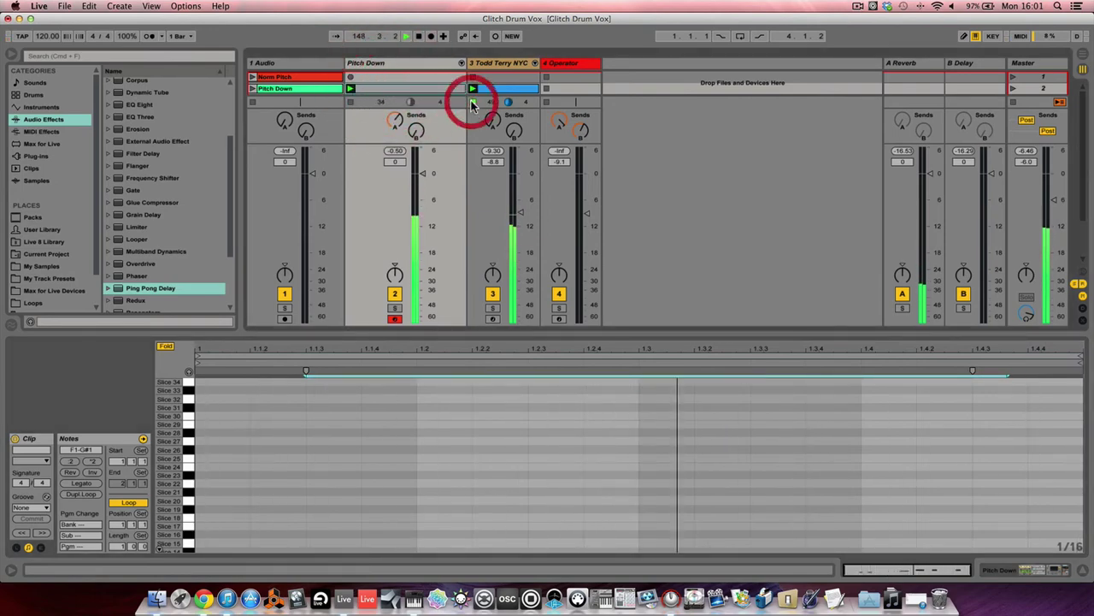
pyautogui.click(391, 89)
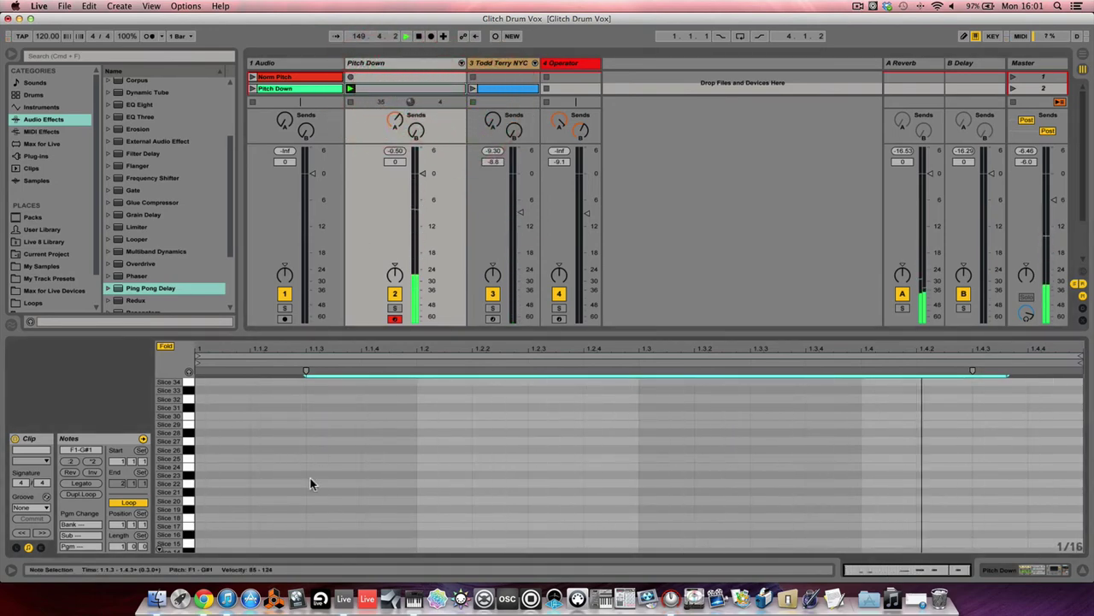
pyautogui.click(79, 495)
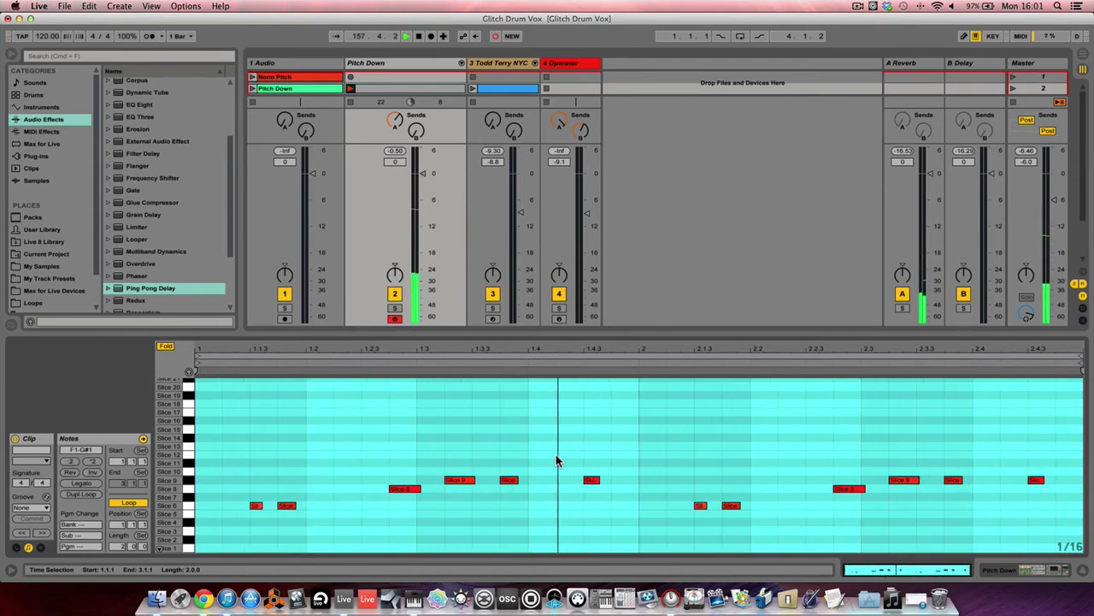
pyautogui.press('w')
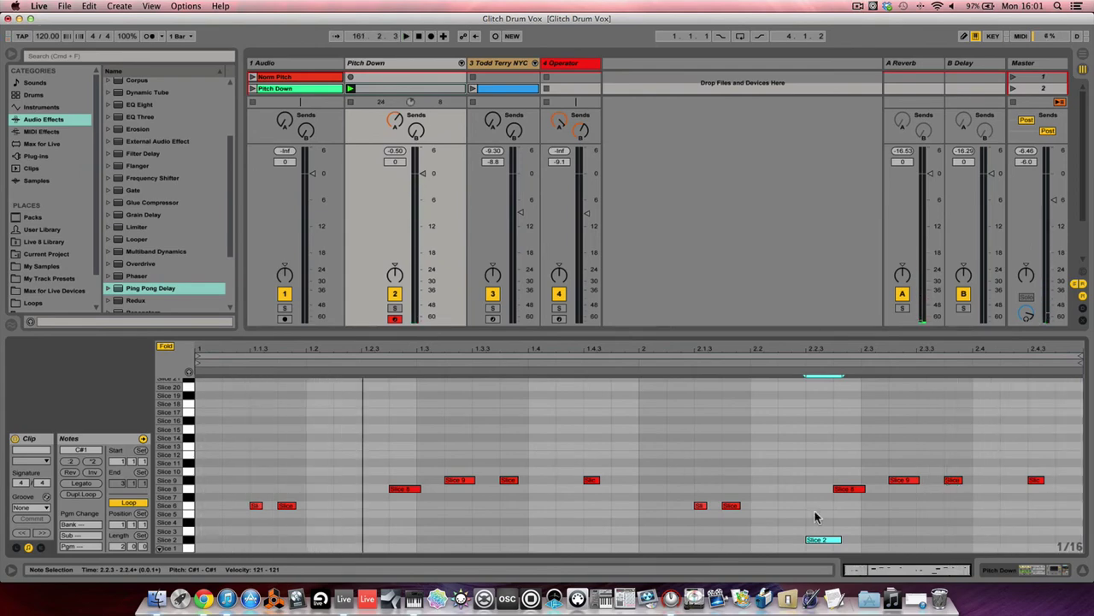
pyautogui.click(1081, 571)
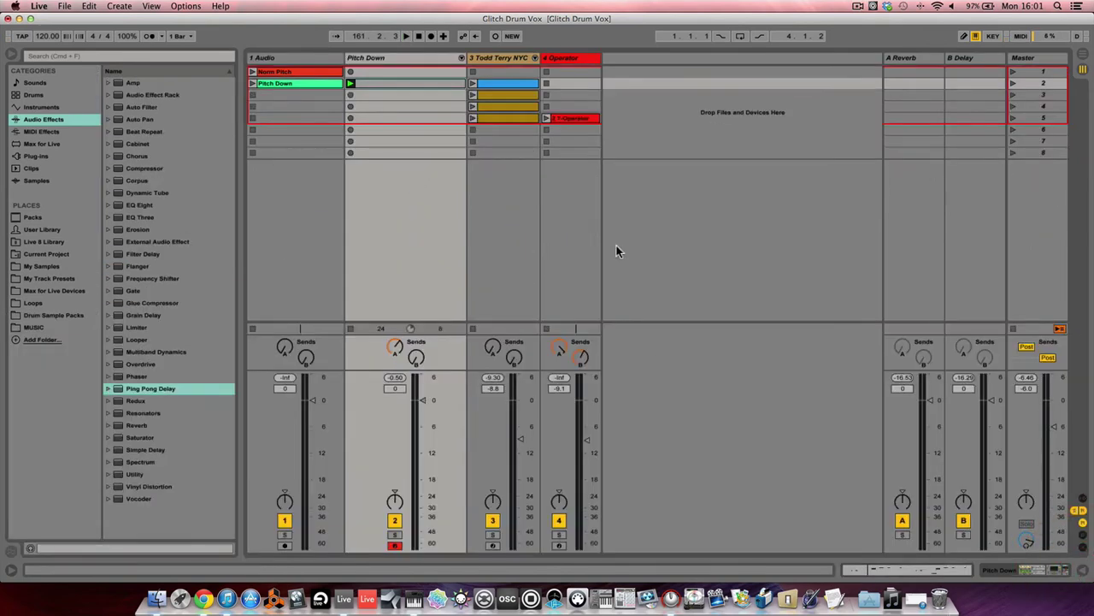
# - Launch the Todd Terry beat, raise Pitch Down's delay send, trim its fader, and raise drums to -3.2 dB
pyautogui.click(474, 83)
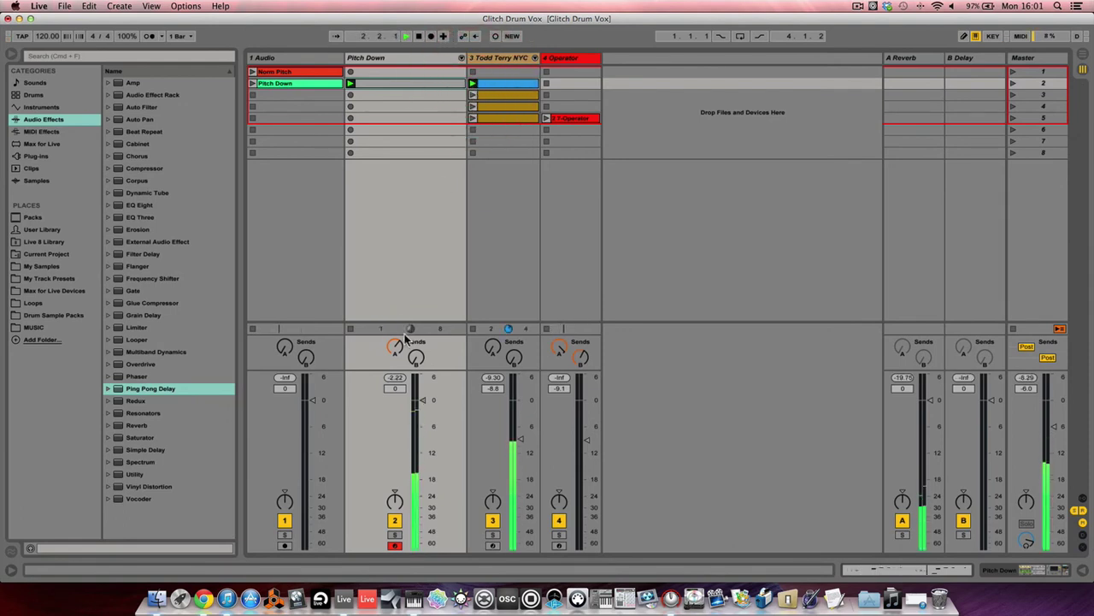
pyautogui.moveTo(416, 360); pyautogui.dragTo(416, 357)
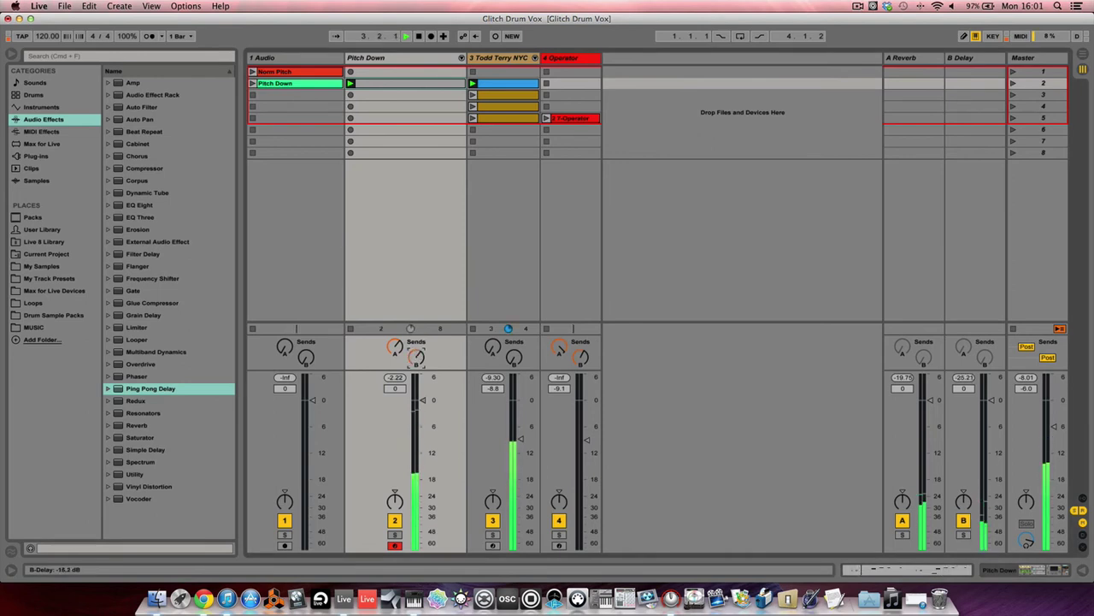
pyautogui.click(394, 346)
pyautogui.moveTo(423, 399); pyautogui.dragTo(422, 403)
pyautogui.moveTo(521, 439); pyautogui.dragTo(520, 418)
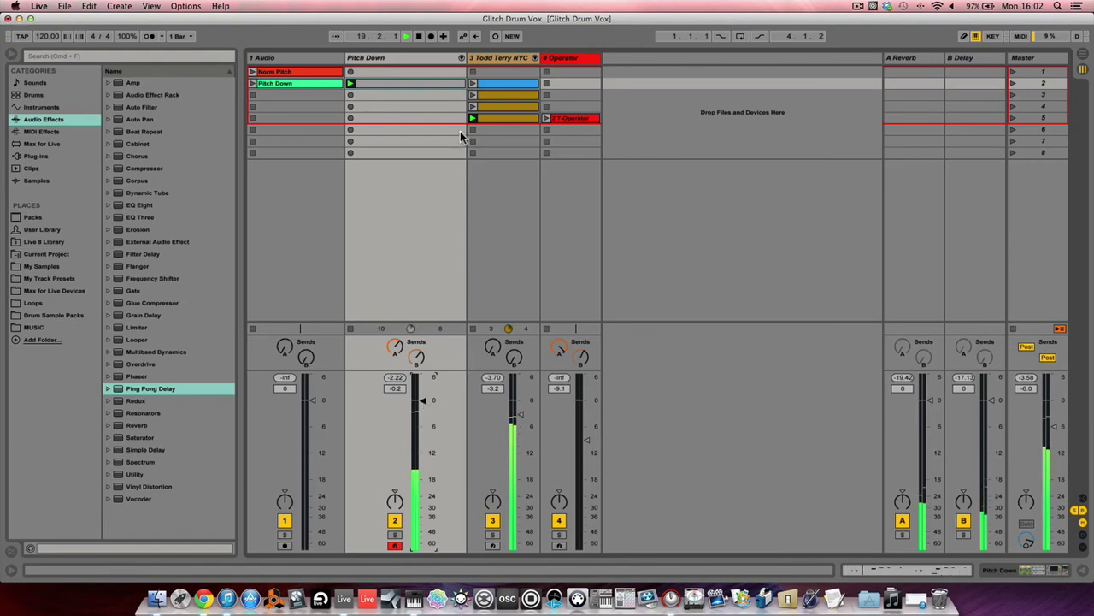
# - Show the Pitch Down track's Simpler and shorten the vocal loop length, then raise the release
pyautogui.doubleClick(428, 57)
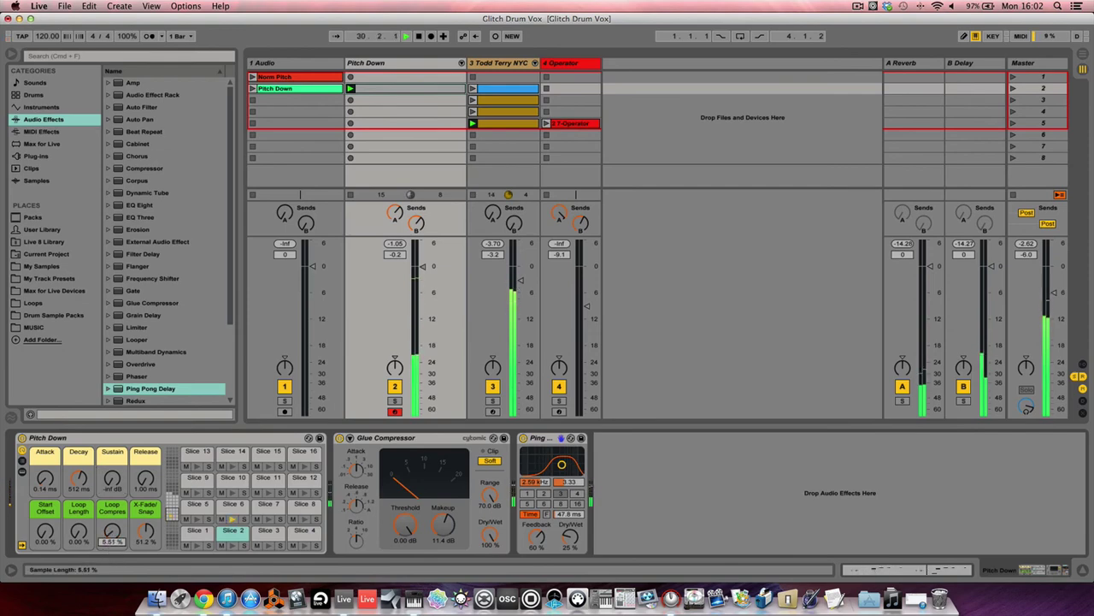
pyautogui.moveTo(92, 533); pyautogui.dragTo(92, 523)
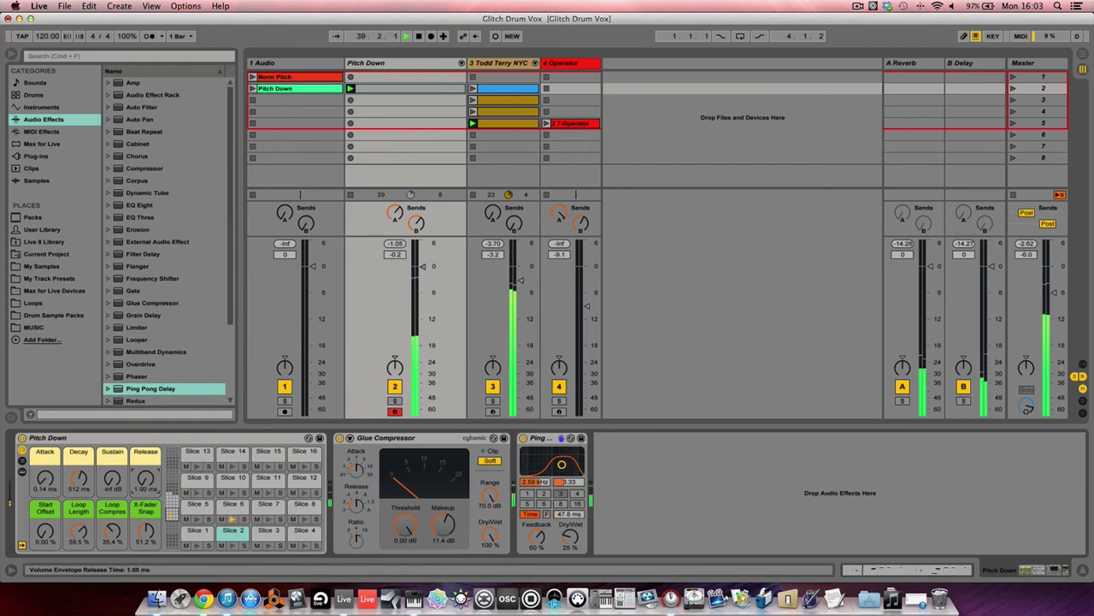
pyautogui.moveTo(145, 481); pyautogui.dragTo(145, 410)
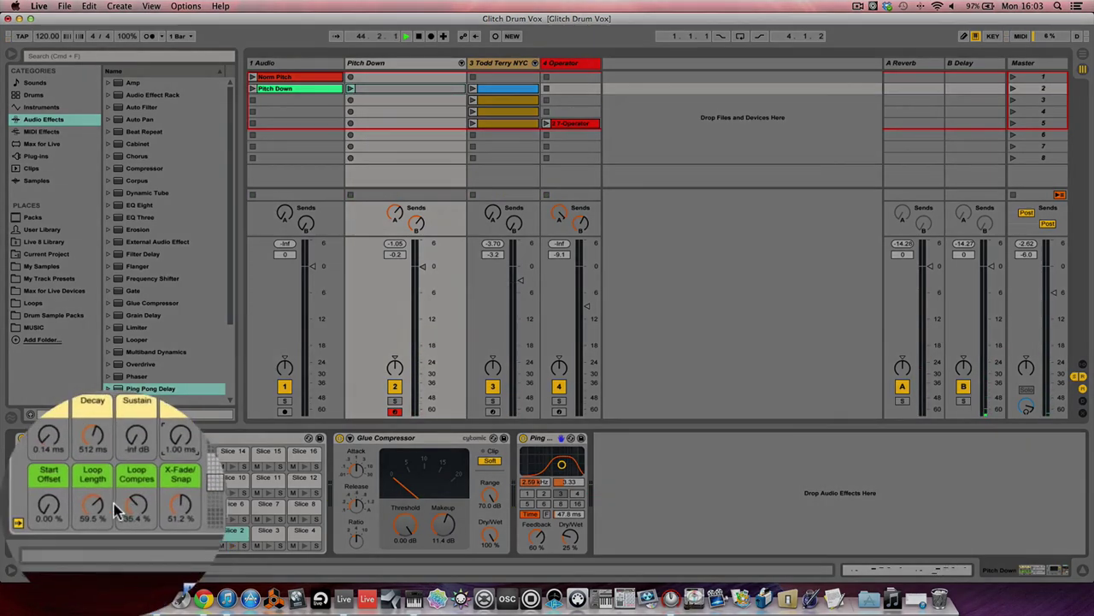
# - Raise Simpler's loop compression to about 11.0% while relaunching the Pitch Down vocal clip
pyautogui.click(116, 504)
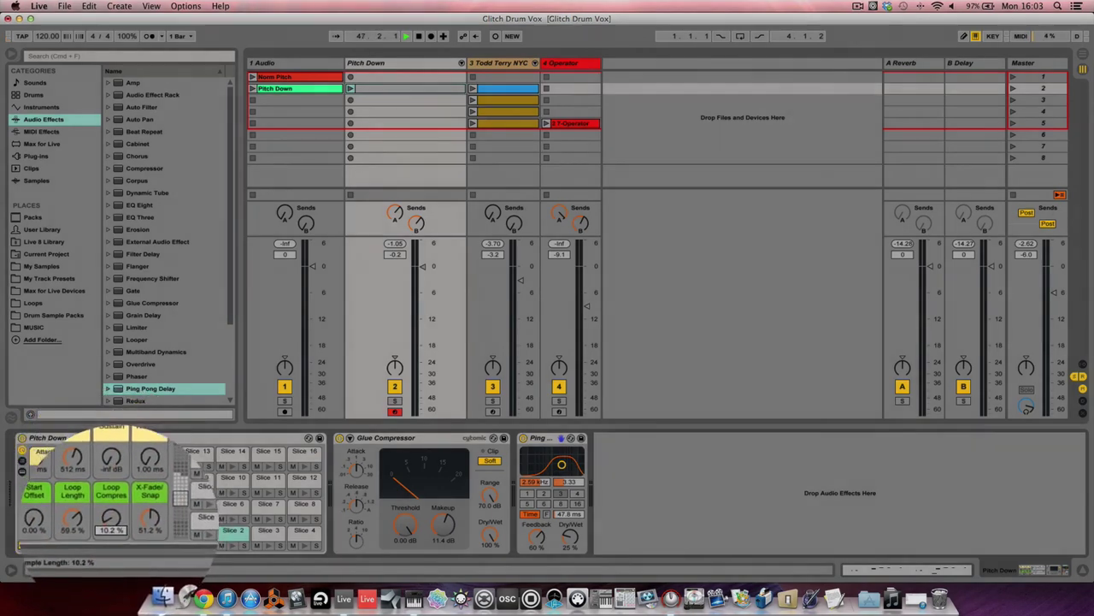
pyautogui.moveTo(120, 532); pyautogui.dragTo(119, 520)
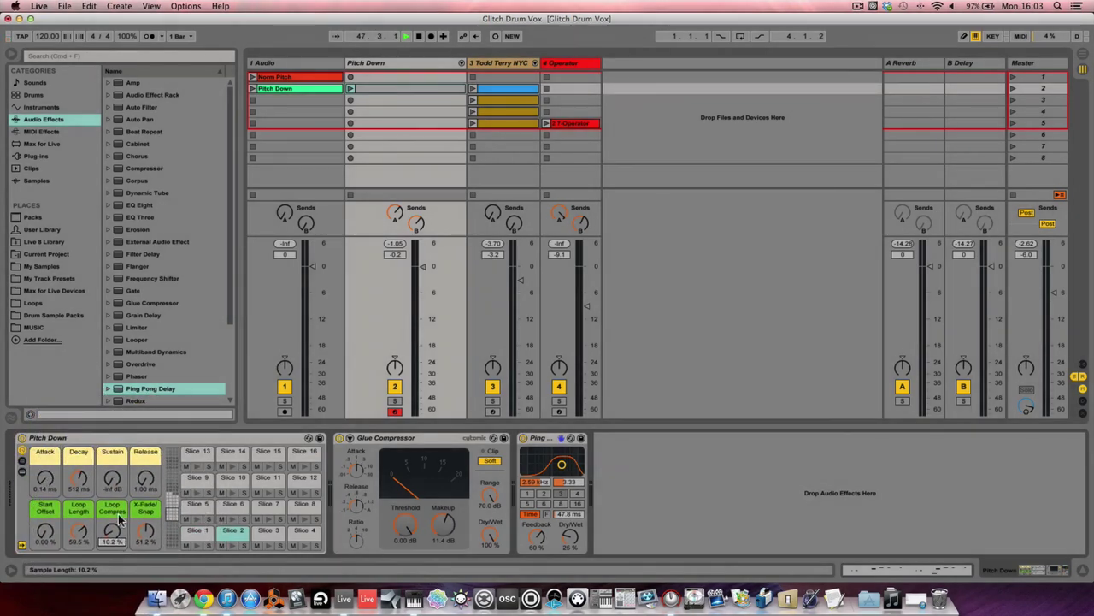
pyautogui.click(350, 89)
pyautogui.moveTo(112, 531); pyautogui.dragTo(79, 552)
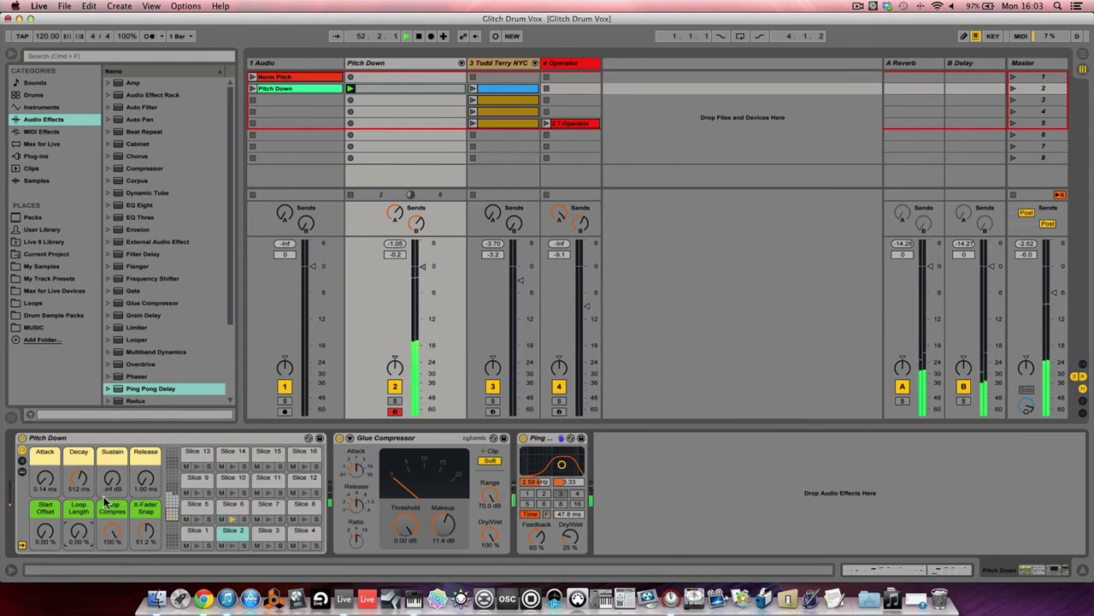
# - Retune the vocal loop to about 61.7% loop length and 32.3% loop compression
pyautogui.click(78, 516)
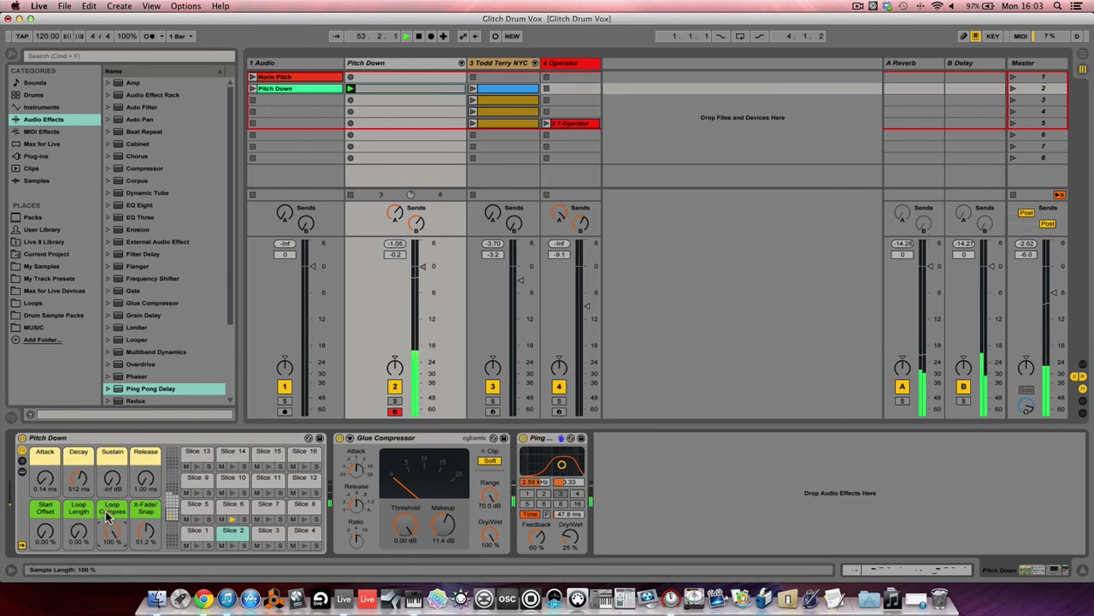
pyautogui.click(108, 518)
pyautogui.moveTo(115, 531); pyautogui.dragTo(115, 588)
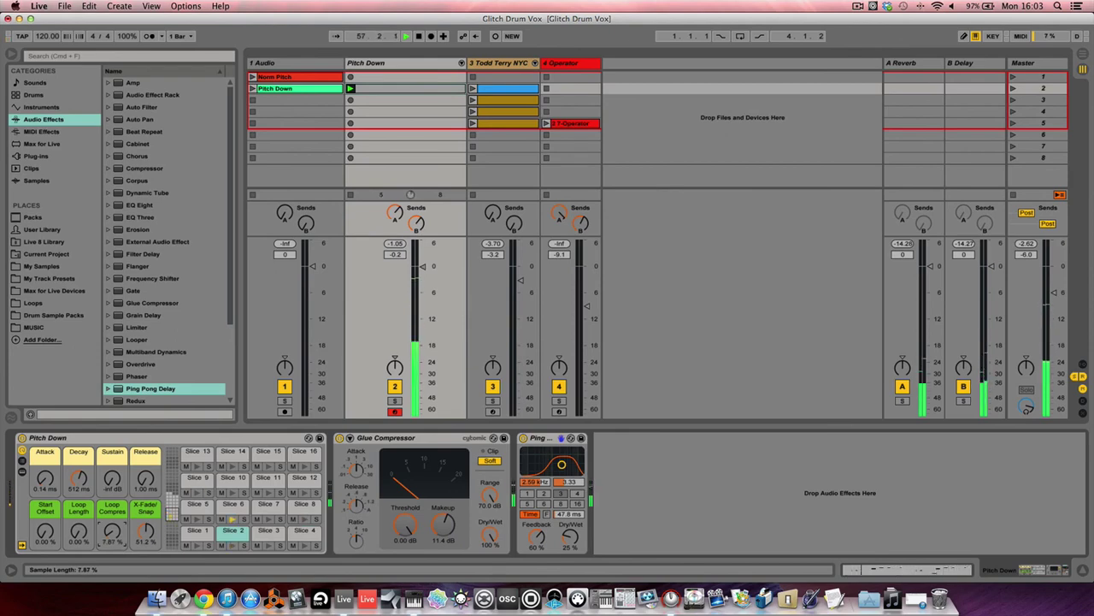
pyautogui.click(79, 532)
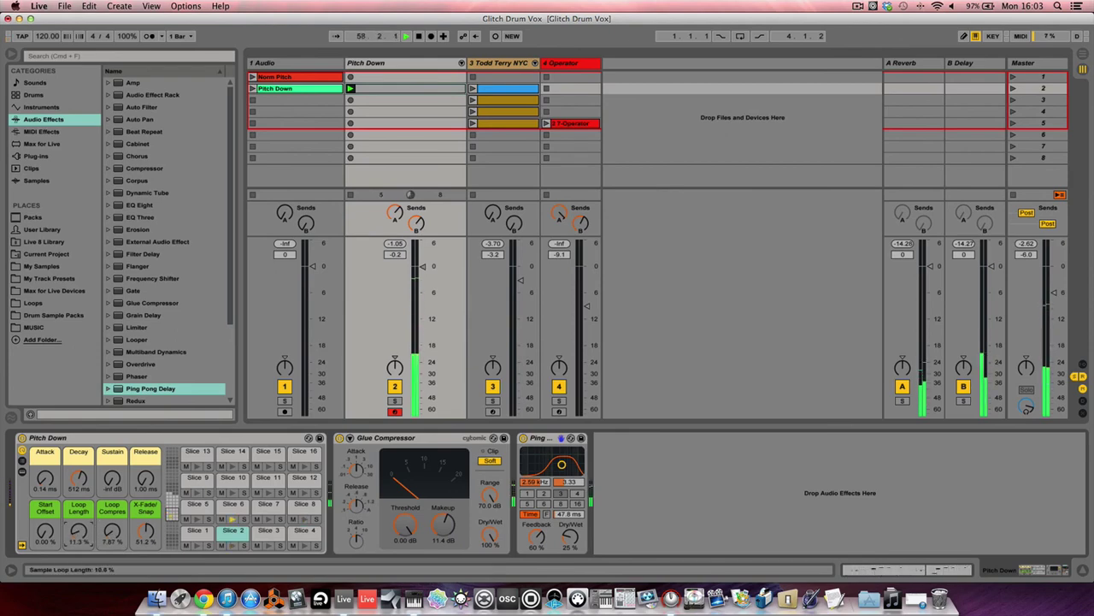
pyautogui.moveTo(78, 531); pyautogui.dragTo(111, 520)
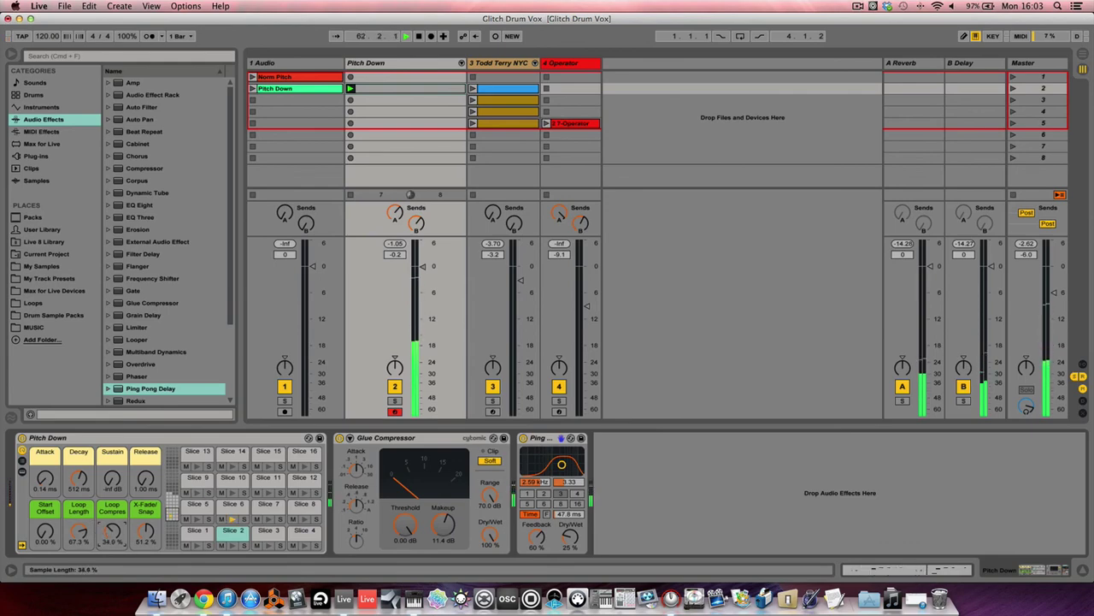
pyautogui.moveTo(111, 530); pyautogui.dragTo(111, 529)
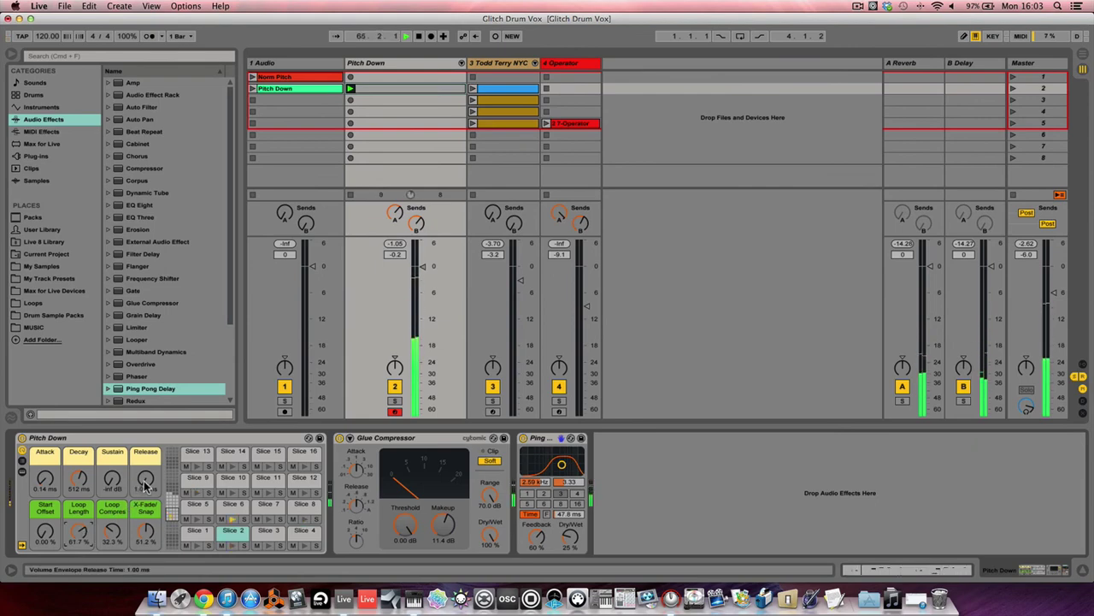
# - Raise the vocal envelope's sustain and set the release back to 1.00 ms
pyautogui.moveTo(145, 485)
pyautogui.mouseDown()
pyautogui.moveTo(146, 402)
pyautogui.moveTo(145, 485)
pyautogui.mouseUp()
pyautogui.moveTo(112, 480); pyautogui.dragTo(145, 402)
pyautogui.moveTo(145, 480); pyautogui.dragTo(146, 547)
# - Launch the fifth Todd Terry NYC drum clip, raise Glue Compressor makeup to 14.0 dB, and stop playback
pyautogui.click(473, 124)
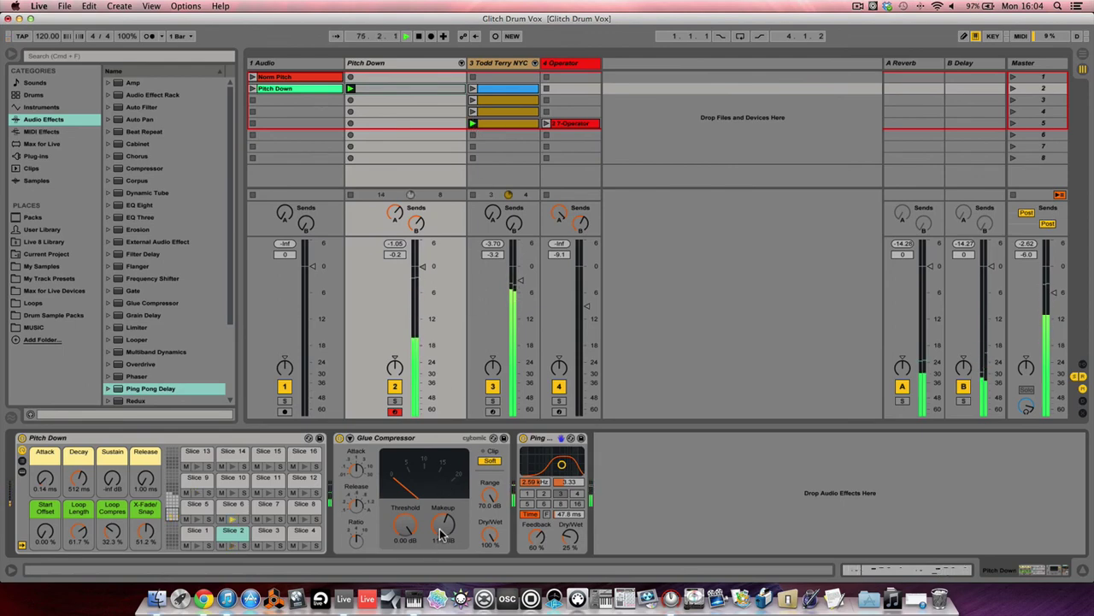
pyautogui.moveTo(443, 533); pyautogui.dragTo(443, 518)
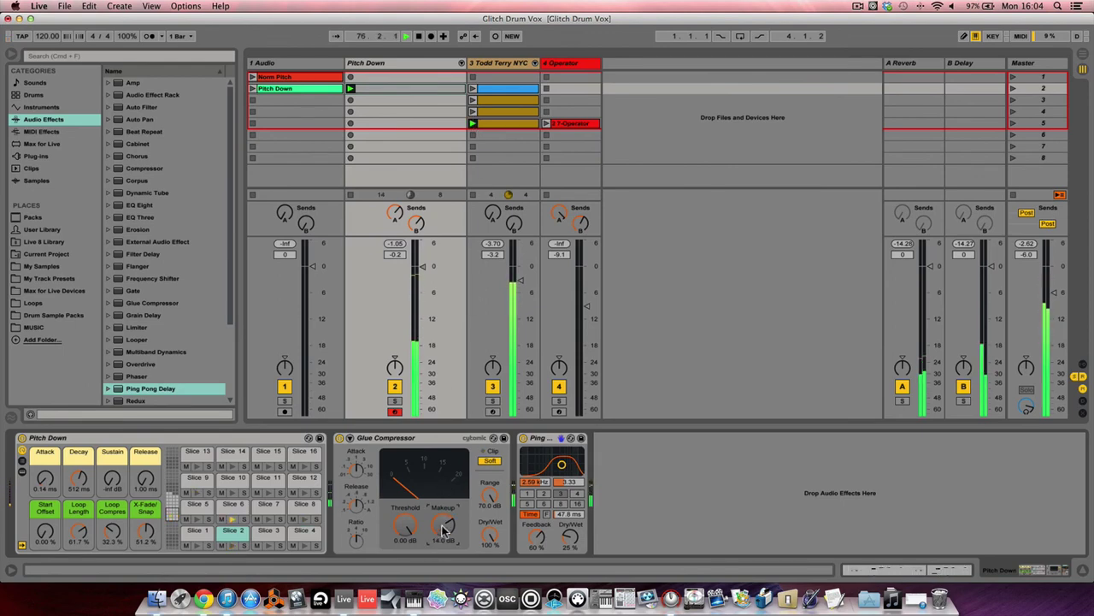
pyautogui.press('space')
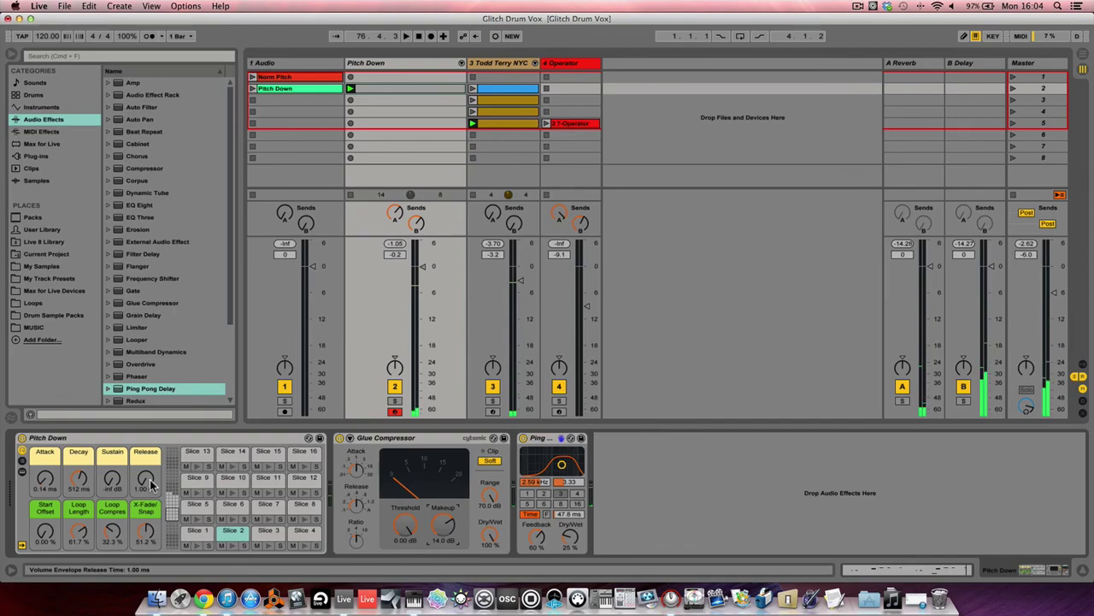